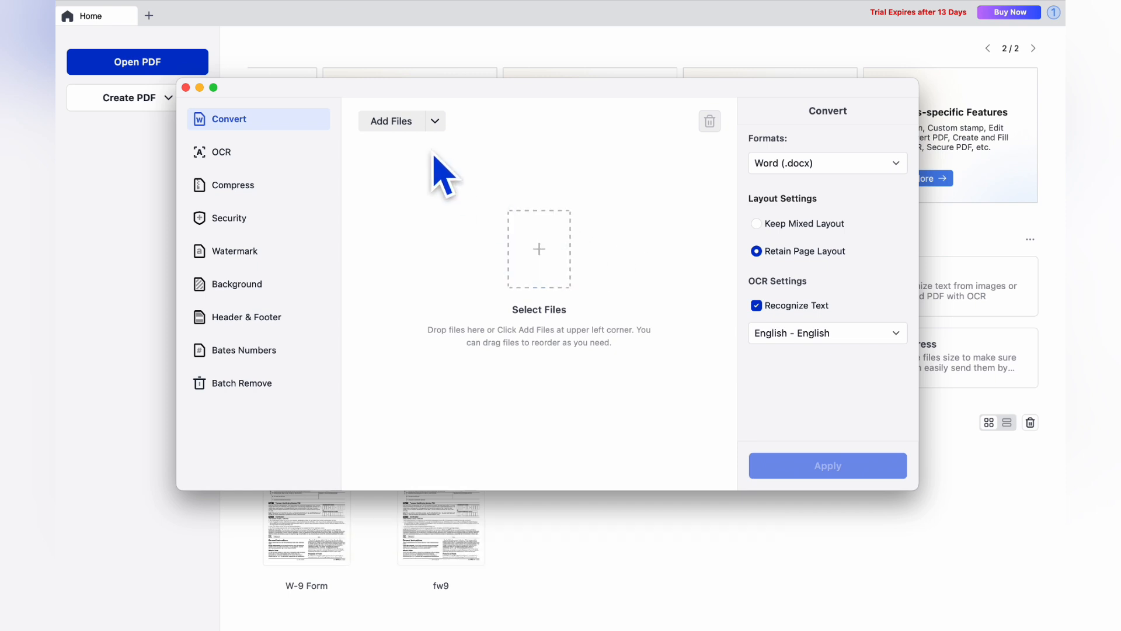
Step: Queue all four PDFs from the LynxPDF folder in the Convert list, each at All Pages
{"action": "left_click", "coordinate": [390, 120]}
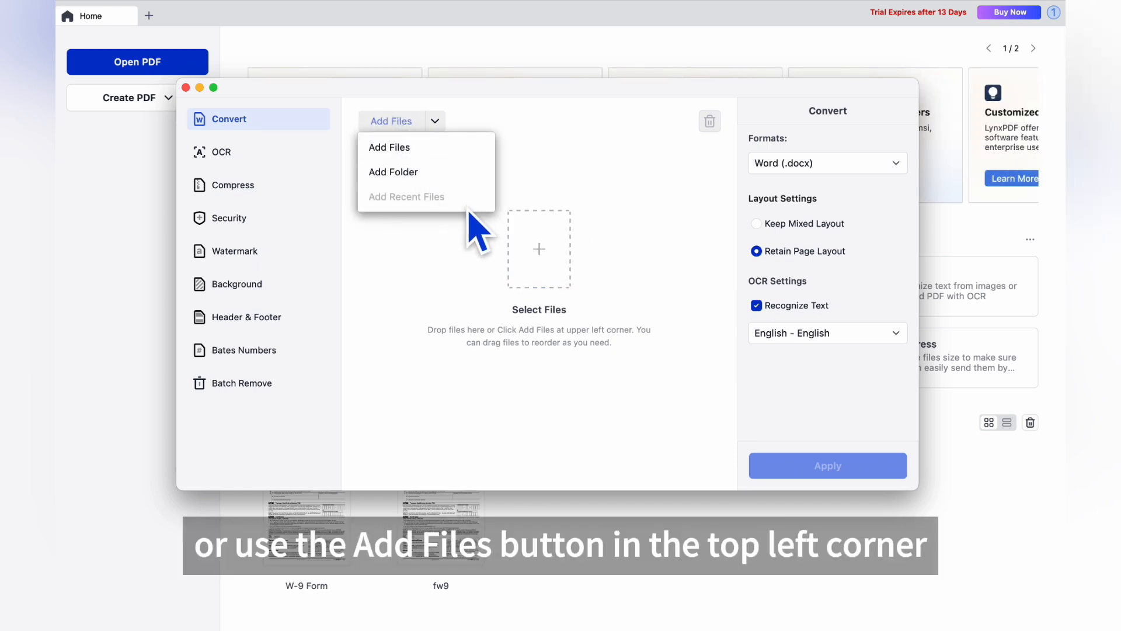
{"action": "left_click", "coordinate": [700, 310]}
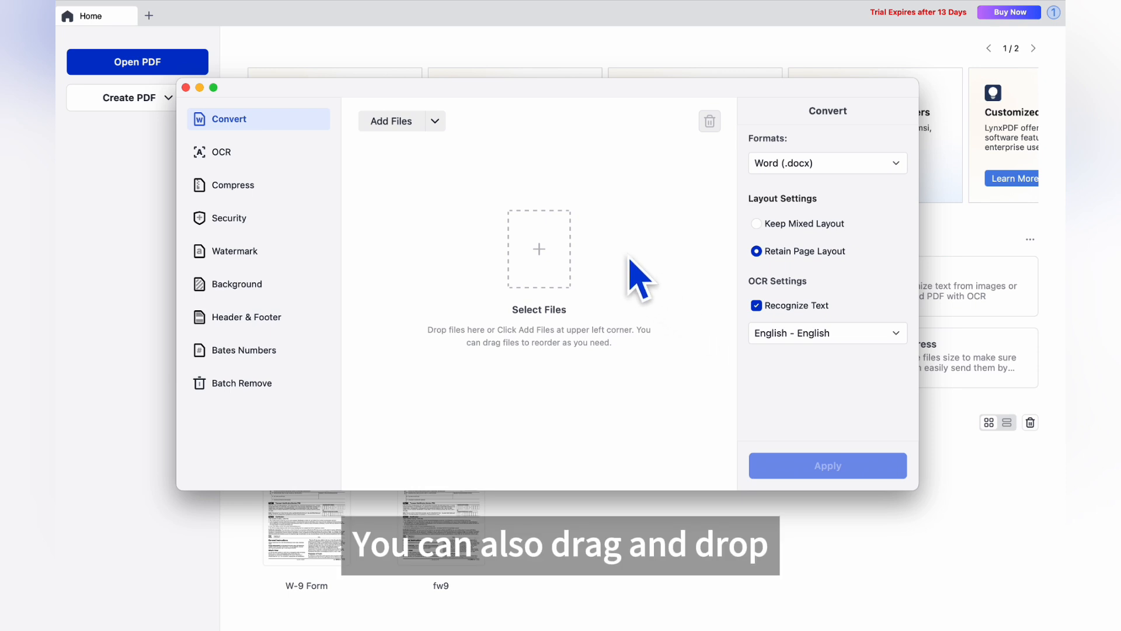
{"action": "left_click", "coordinate": [555, 243]}
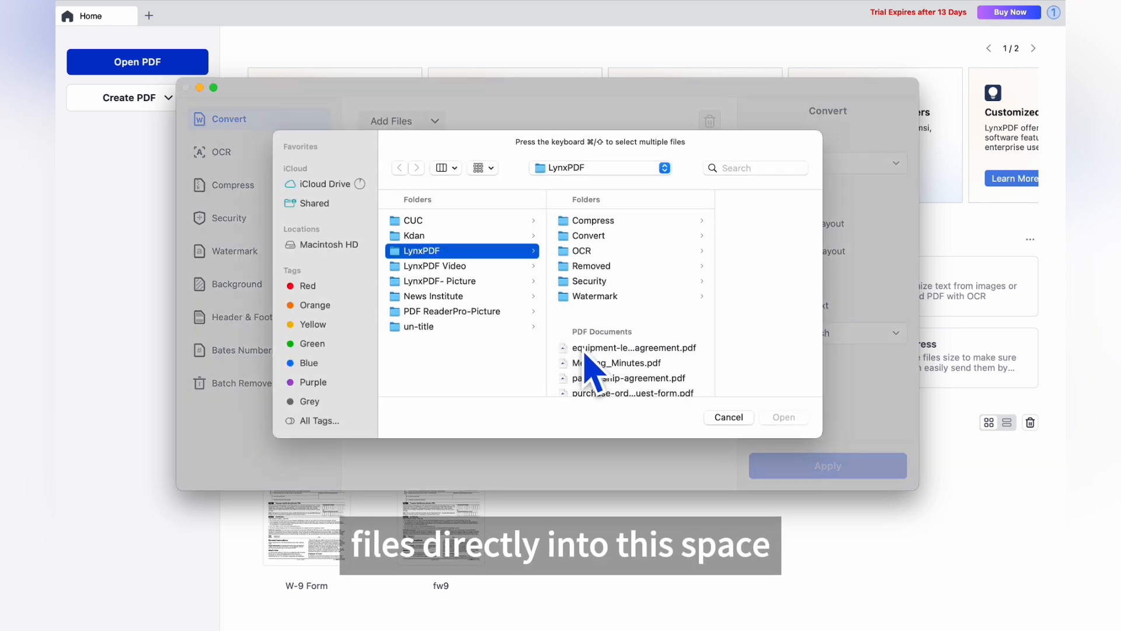
{"action": "left_click", "coordinate": [585, 349]}
{"action": "left_click", "coordinate": [594, 382], "text": "shift"}
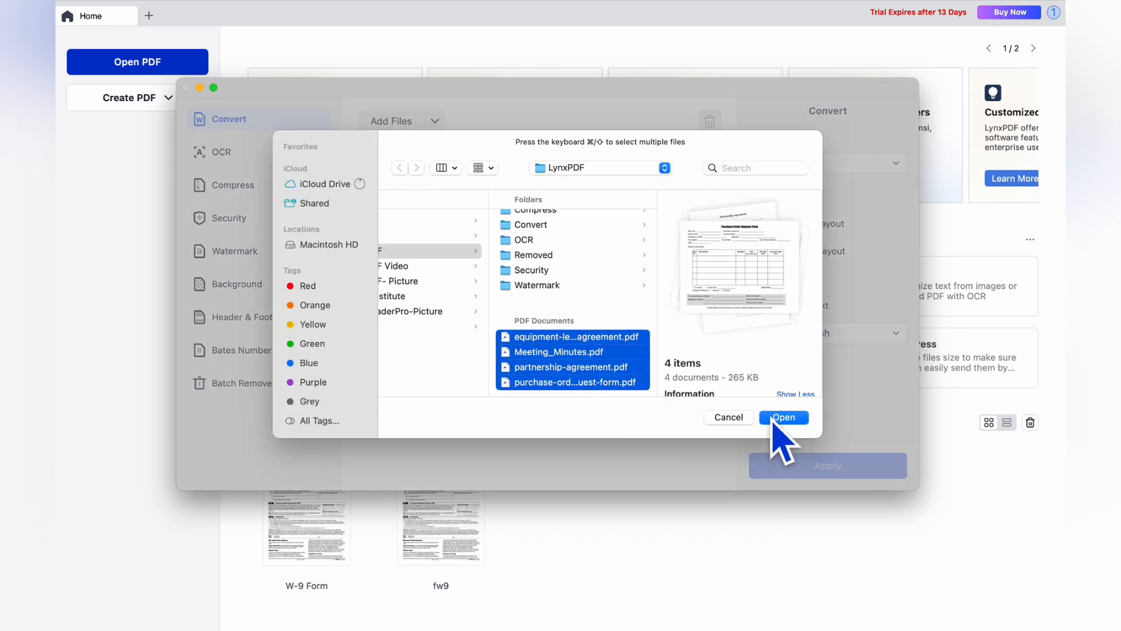
{"action": "left_click", "coordinate": [772, 418]}
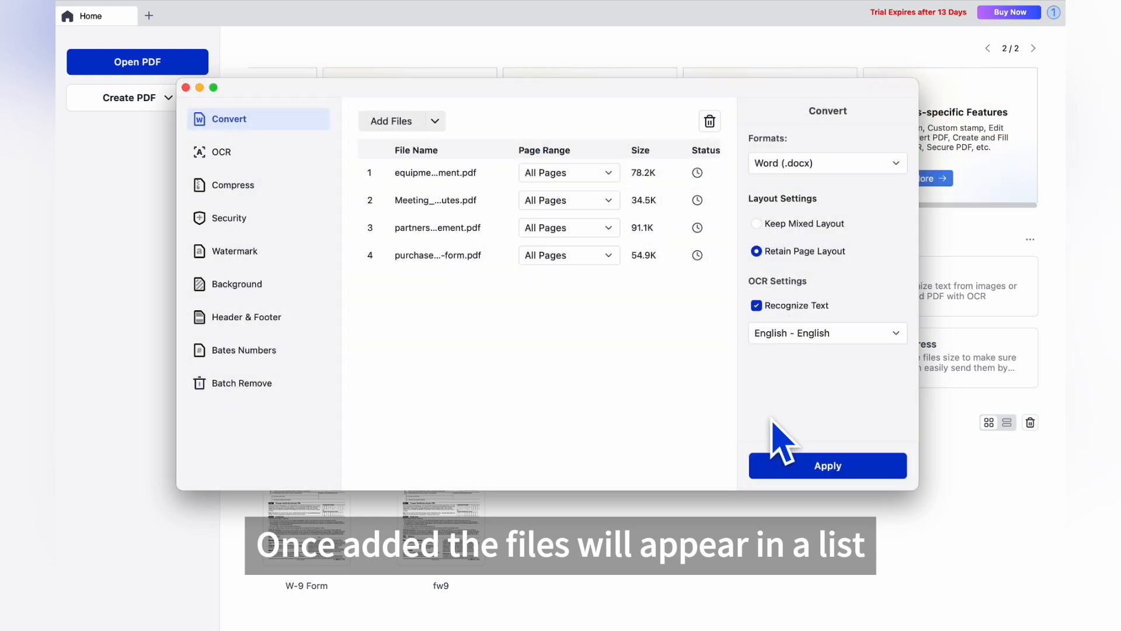
Step: Drag Meeting_Minutes above equipment, cancelling both delete prompts so all four files stay queued
{"action": "left_click_drag", "start_coordinate": [460, 205], "coordinate": [463, 175]}
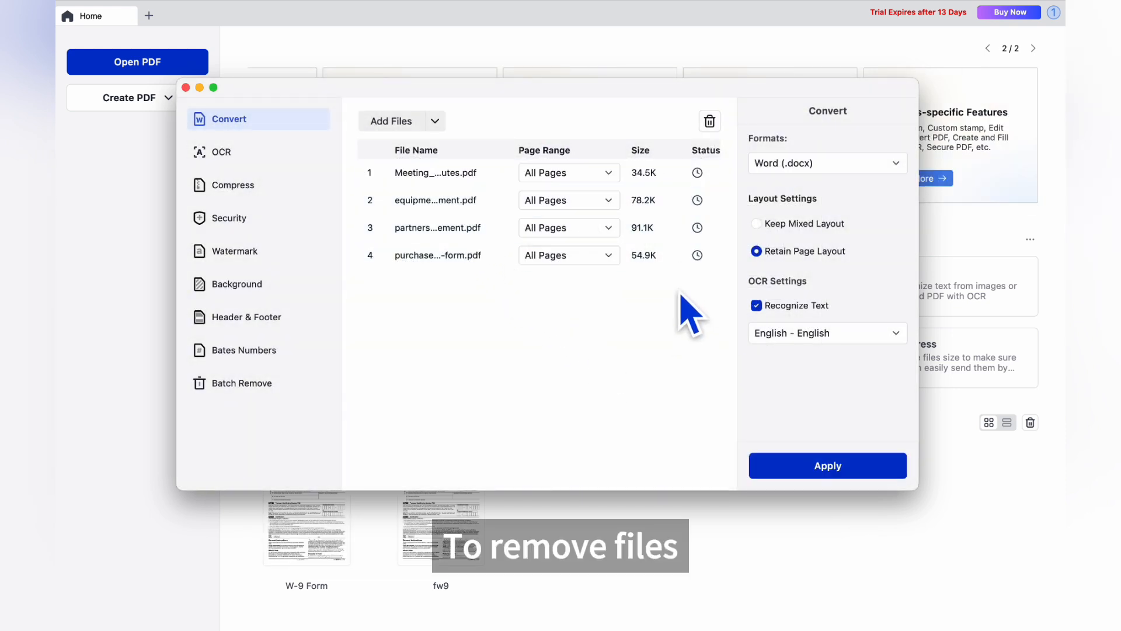
{"action": "left_click", "coordinate": [710, 122]}
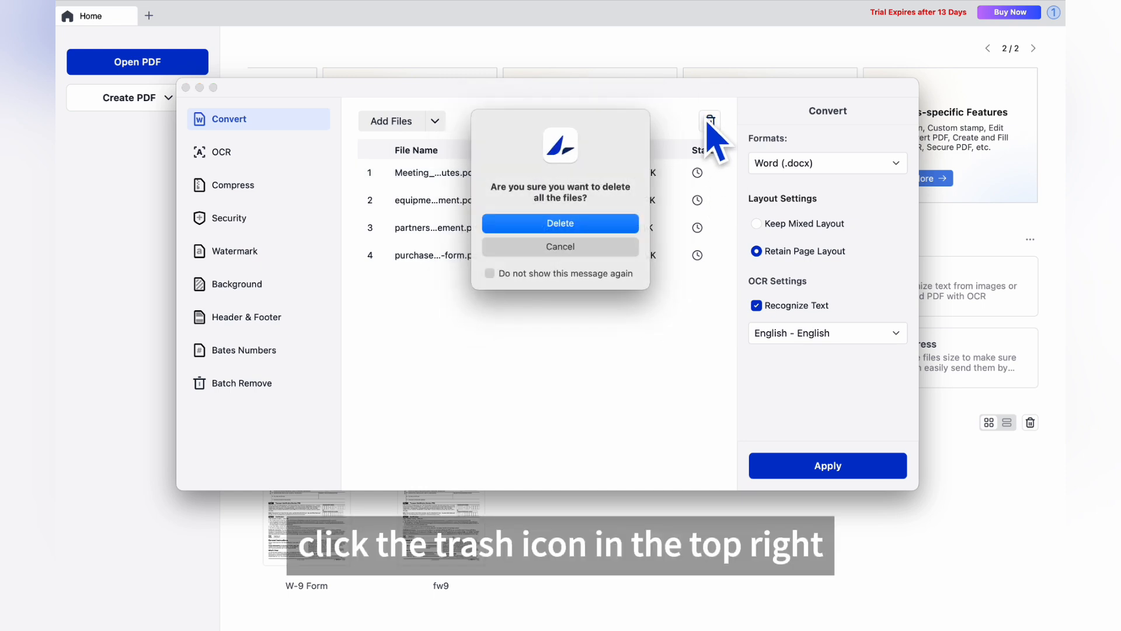
{"action": "left_click", "coordinate": [575, 248]}
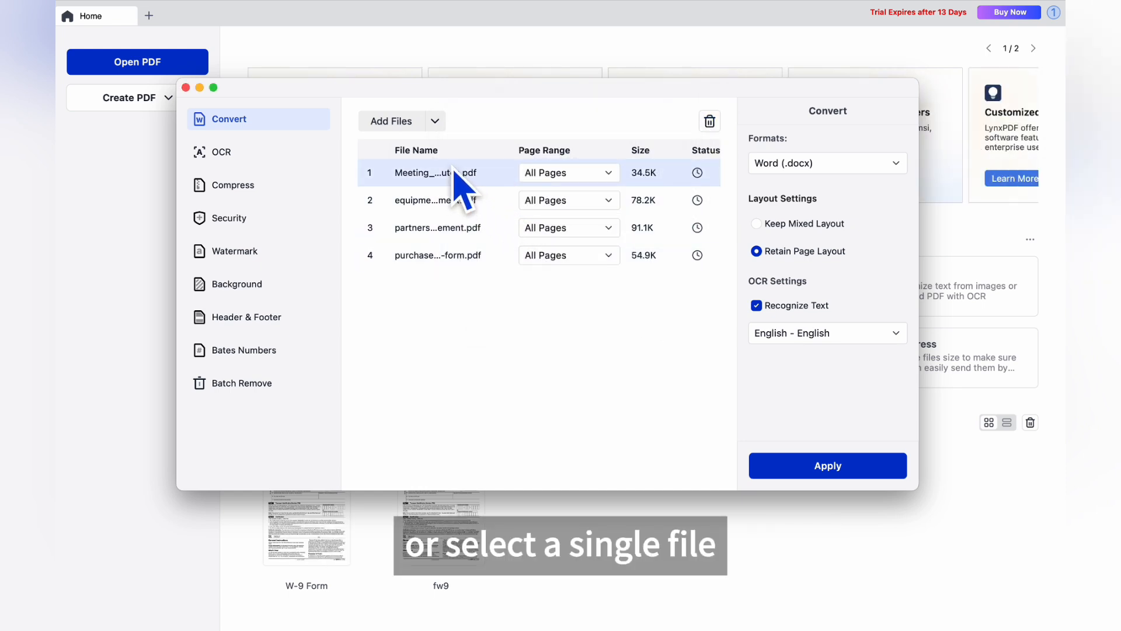
{"action": "left_click", "coordinate": [708, 133]}
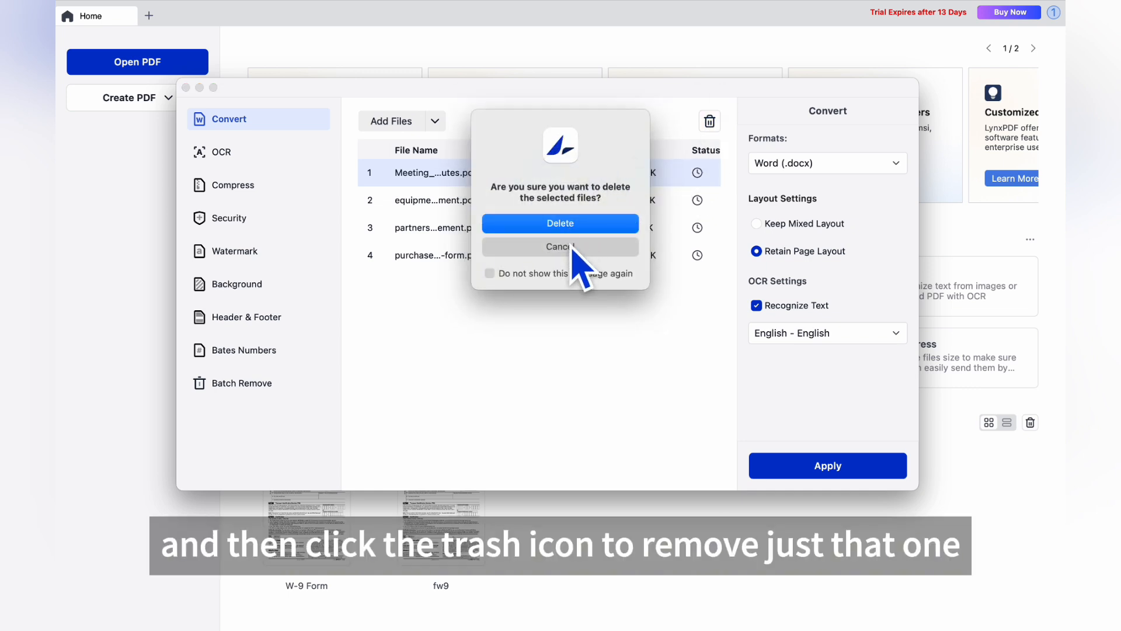
{"action": "left_click", "coordinate": [571, 246]}
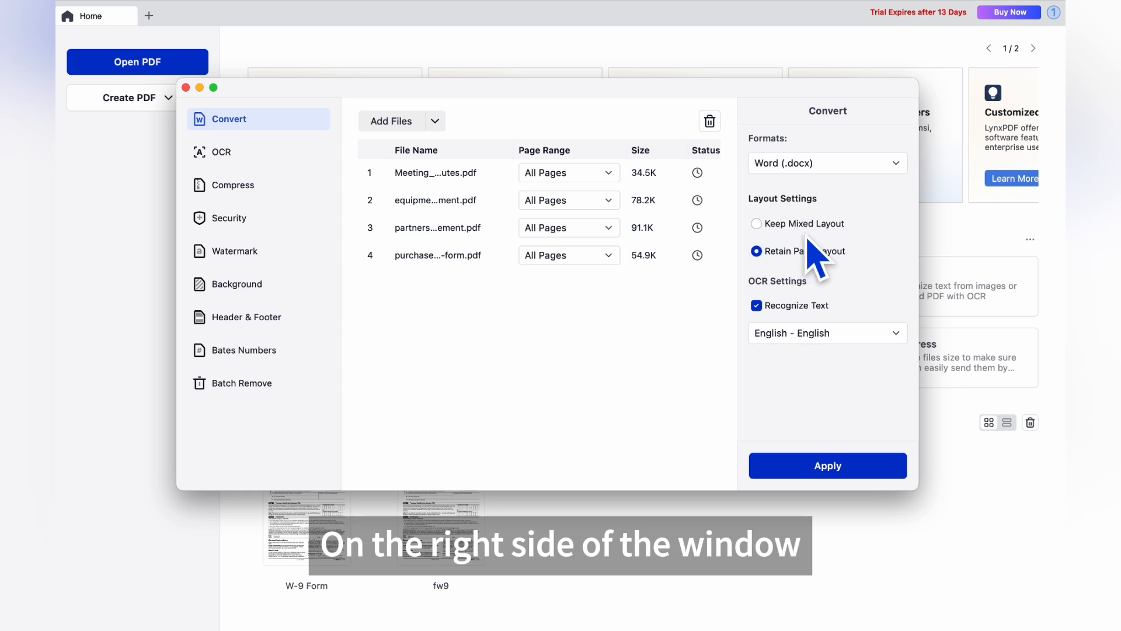
{"action": "left_click", "coordinate": [880, 168]}
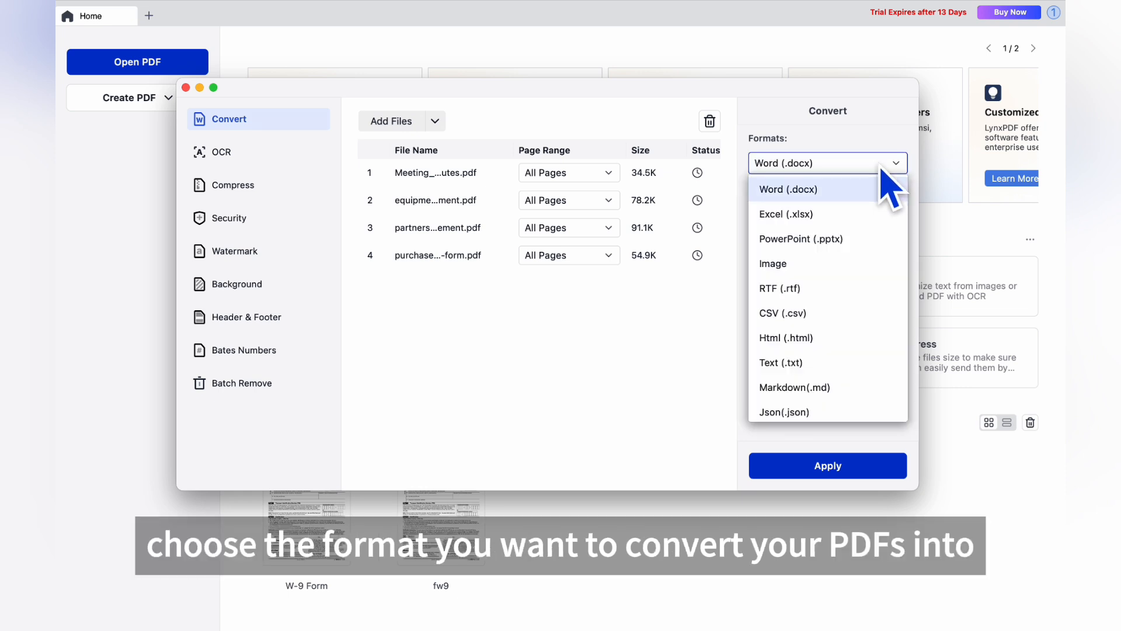
{"action": "scroll", "coordinate": [865, 295], "scroll_direction": "down", "scroll_amount": 1}
{"action": "scroll", "coordinate": [872, 297], "scroll_direction": "up", "scroll_amount": 1}
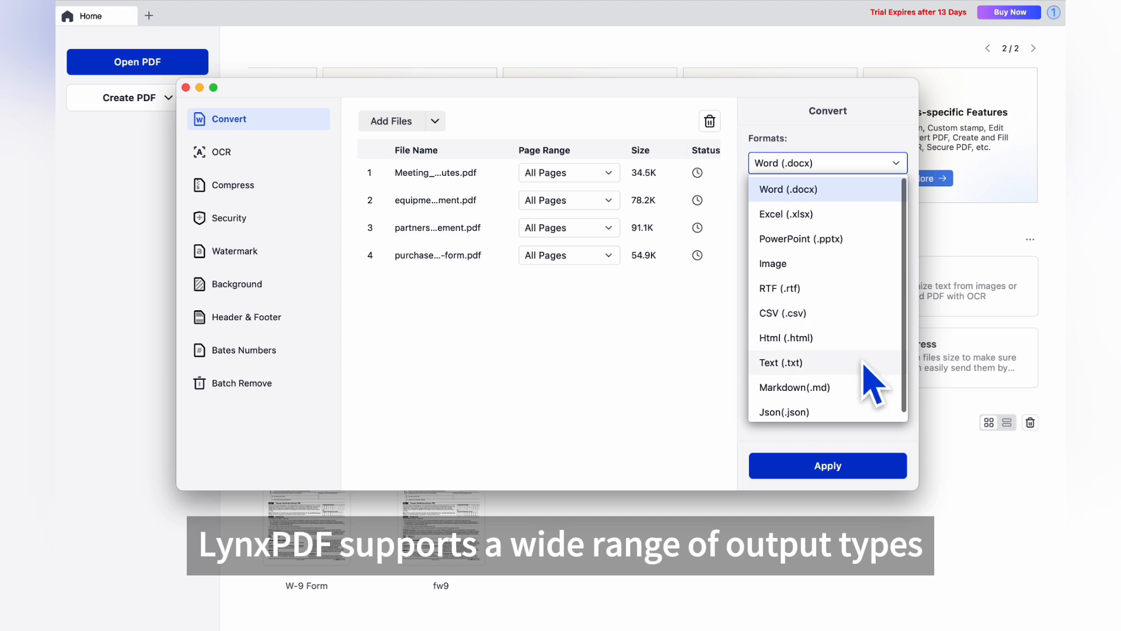
{"action": "left_click", "coordinate": [839, 192]}
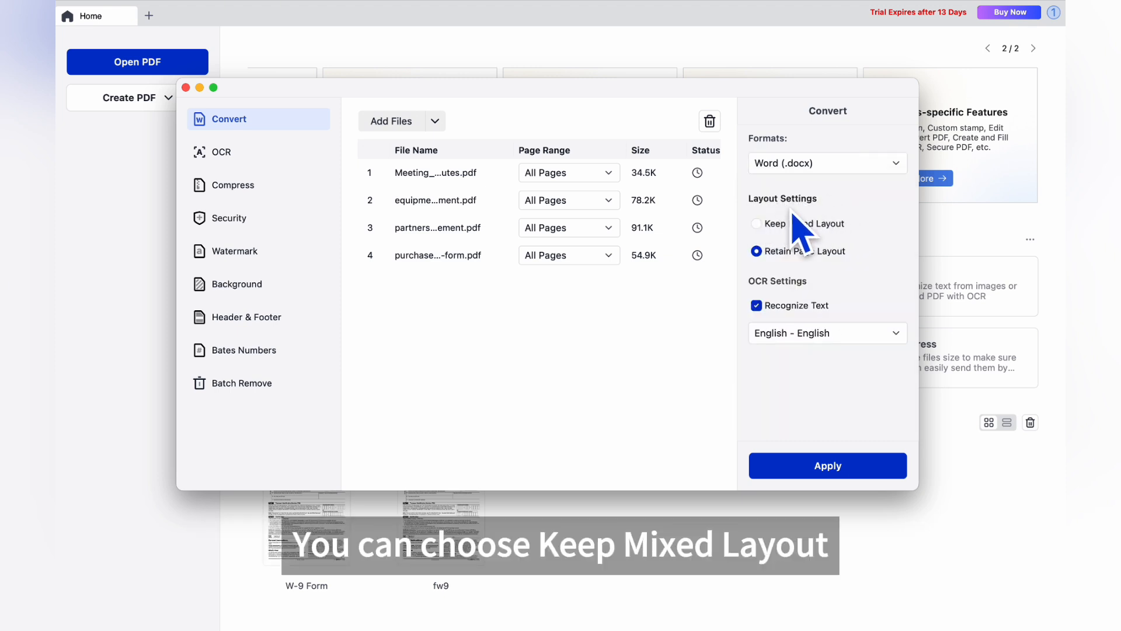
{"action": "left_click", "coordinate": [757, 223]}
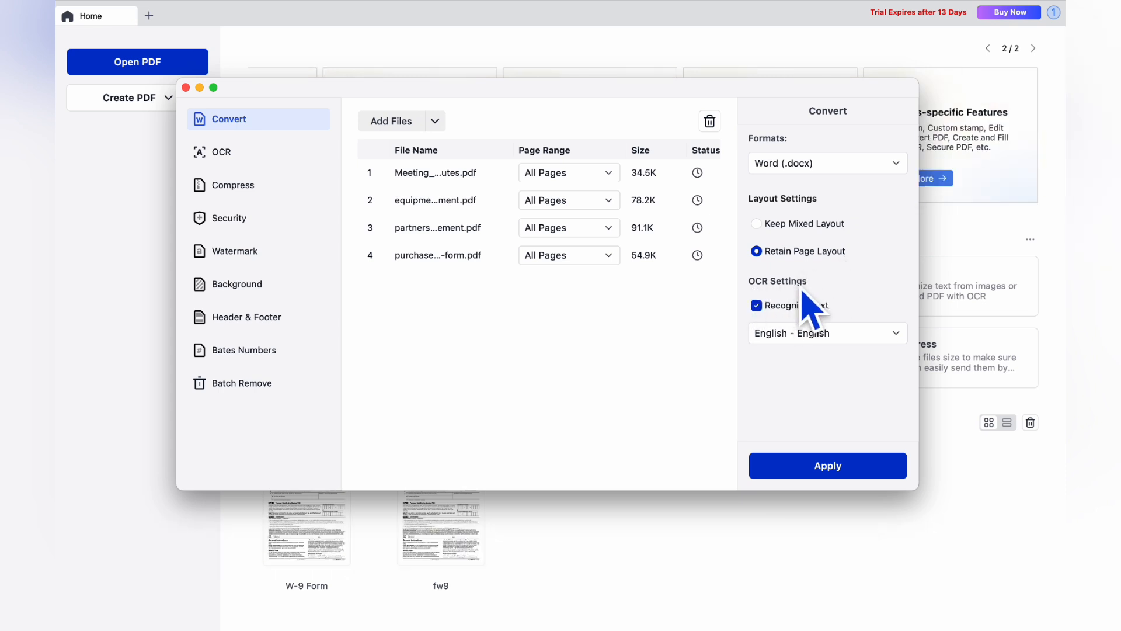
{"action": "left_click", "coordinate": [763, 312]}
{"action": "left_click", "coordinate": [763, 311]}
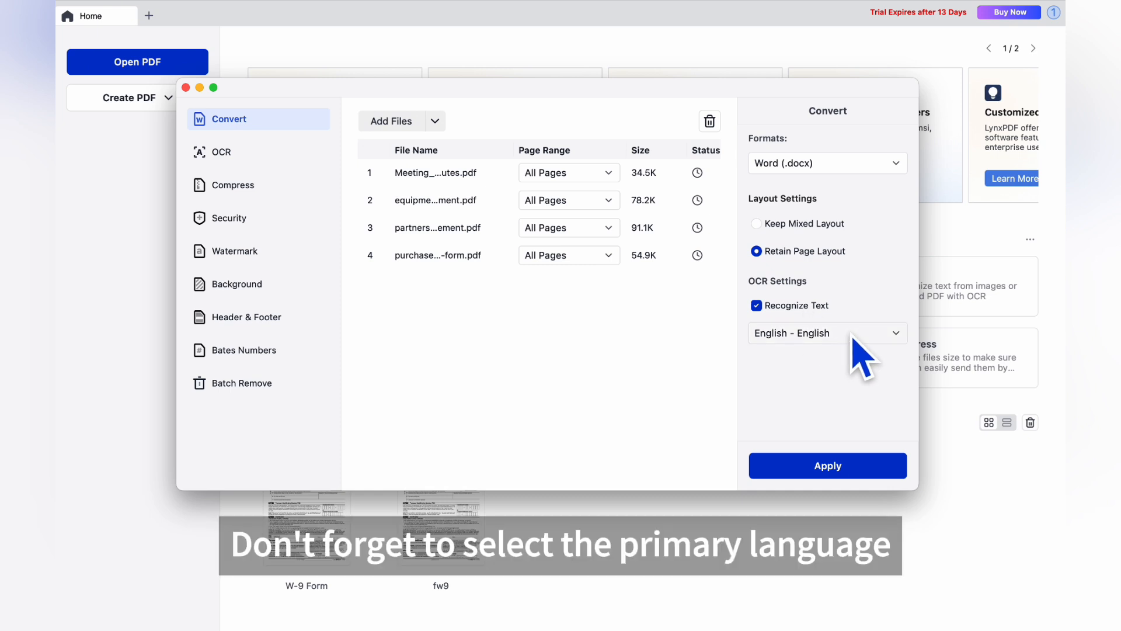
{"action": "left_click", "coordinate": [891, 342]}
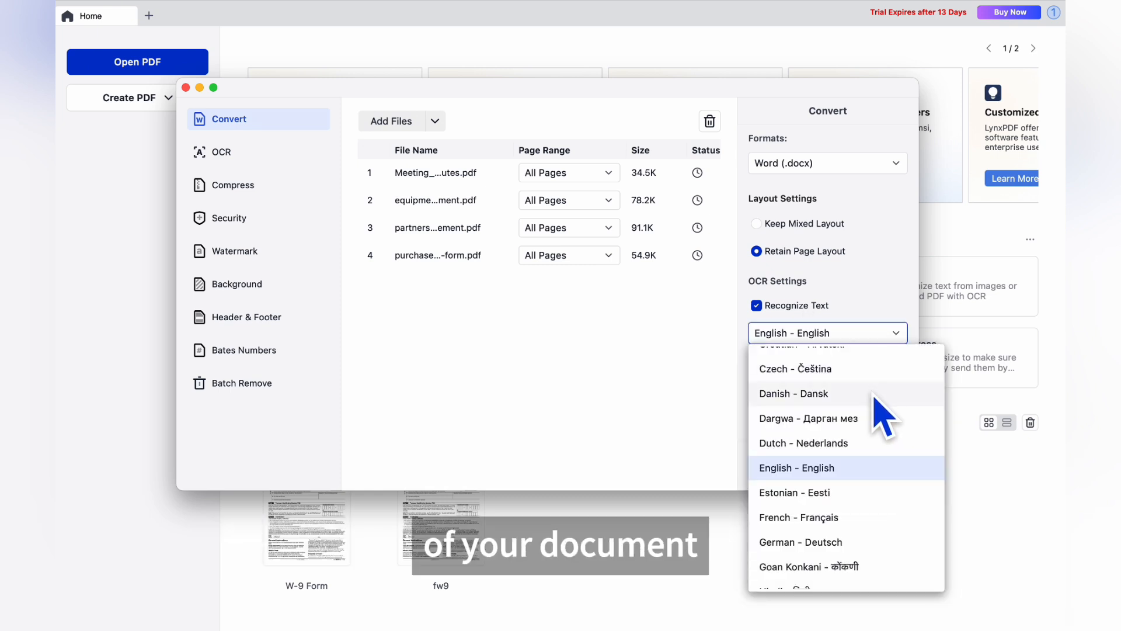
{"action": "scroll", "coordinate": [857, 484], "scroll_direction": "down", "scroll_amount": 2}
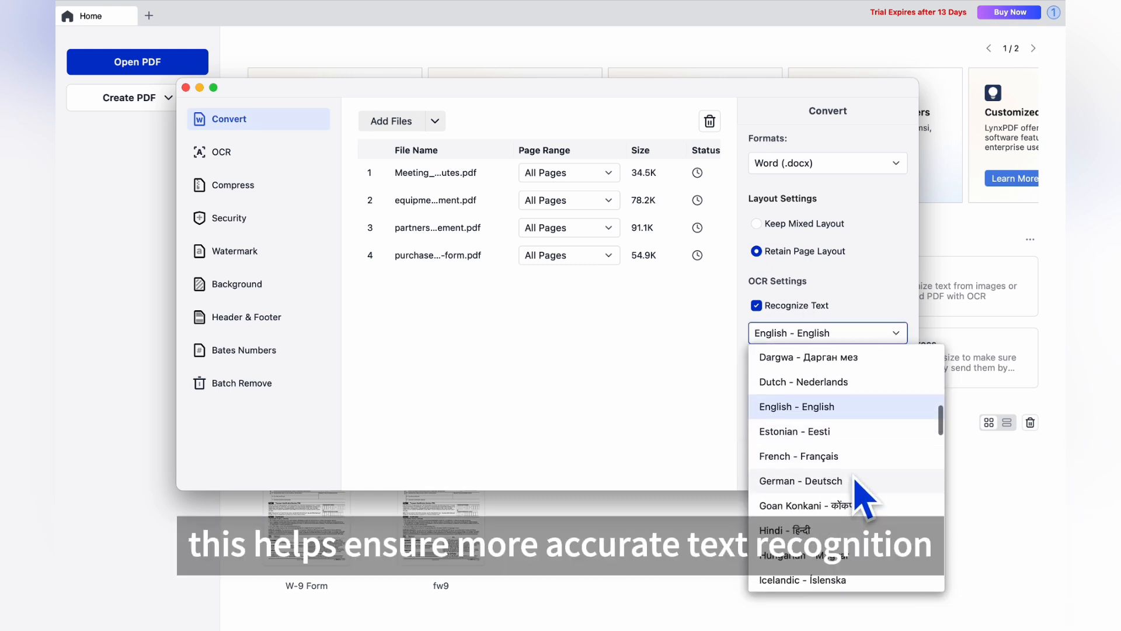
{"action": "left_click", "coordinate": [817, 397]}
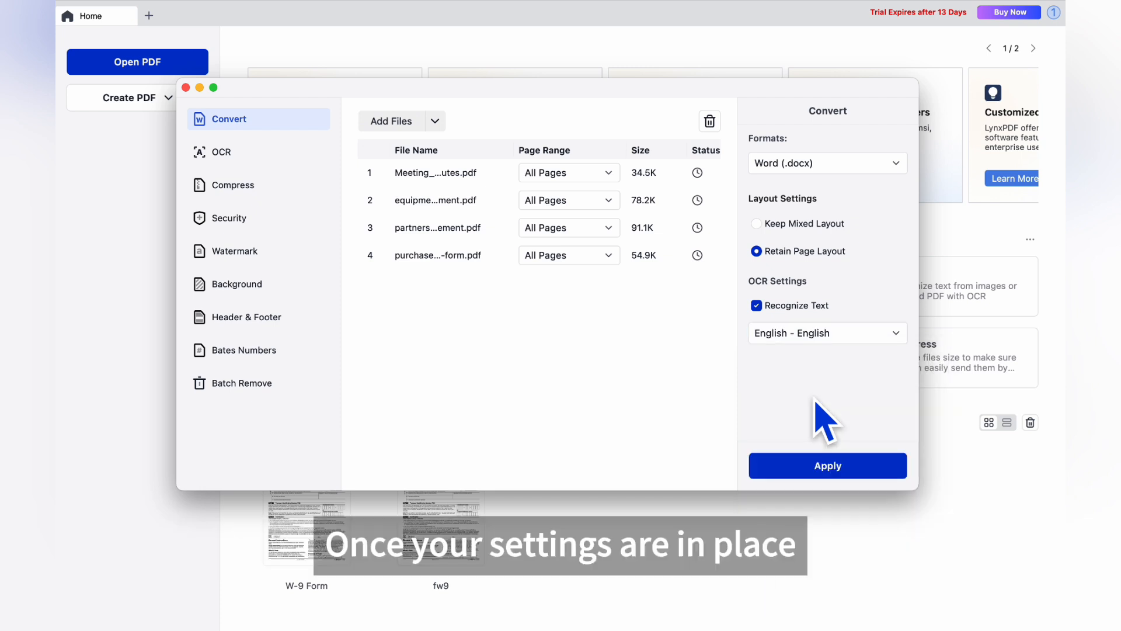
Step: Convert the four PDFs to Word .docx files saved in the Convert folder
{"action": "left_click", "coordinate": [827, 467]}
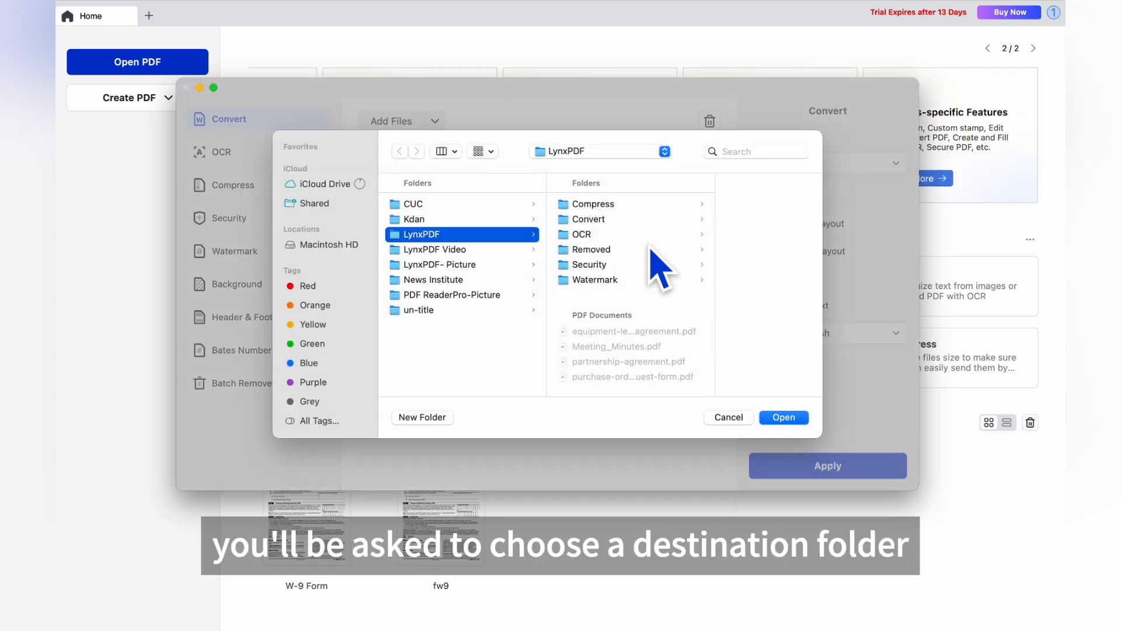
{"action": "left_click", "coordinate": [625, 219]}
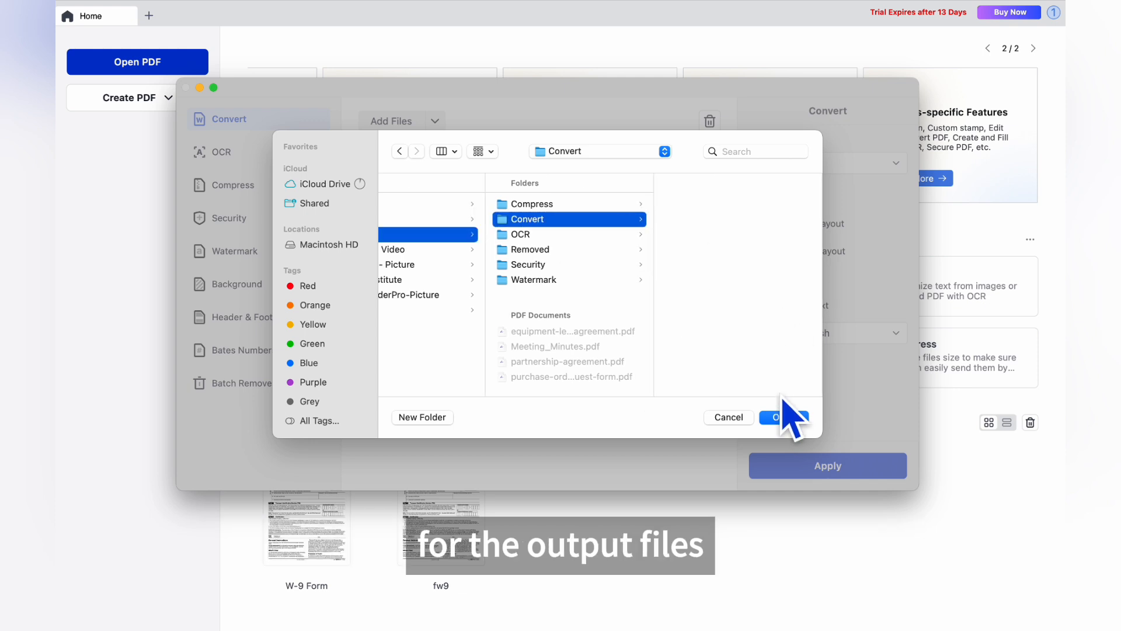
{"action": "left_click", "coordinate": [785, 418]}
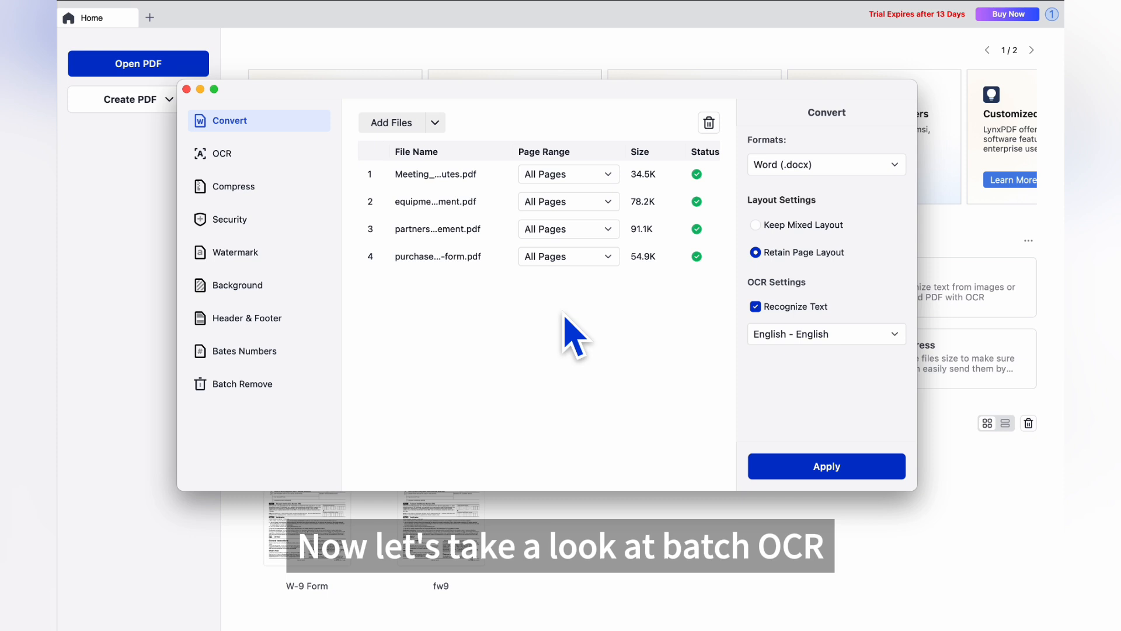
Step: Switch to batch OCR, choose English - English as OCR language, and bring up the PDF/TXT output choice
{"action": "left_click", "coordinate": [223, 169]}
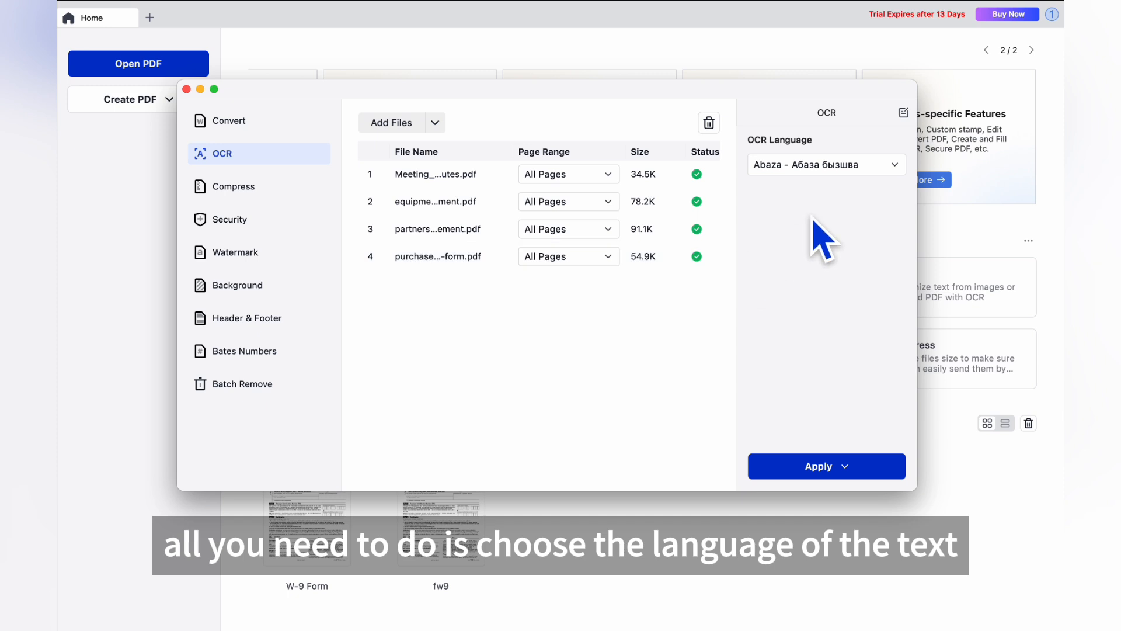
{"action": "left_click", "coordinate": [893, 164]}
{"action": "scroll", "coordinate": [876, 275], "scroll_direction": "down", "scroll_amount": 10}
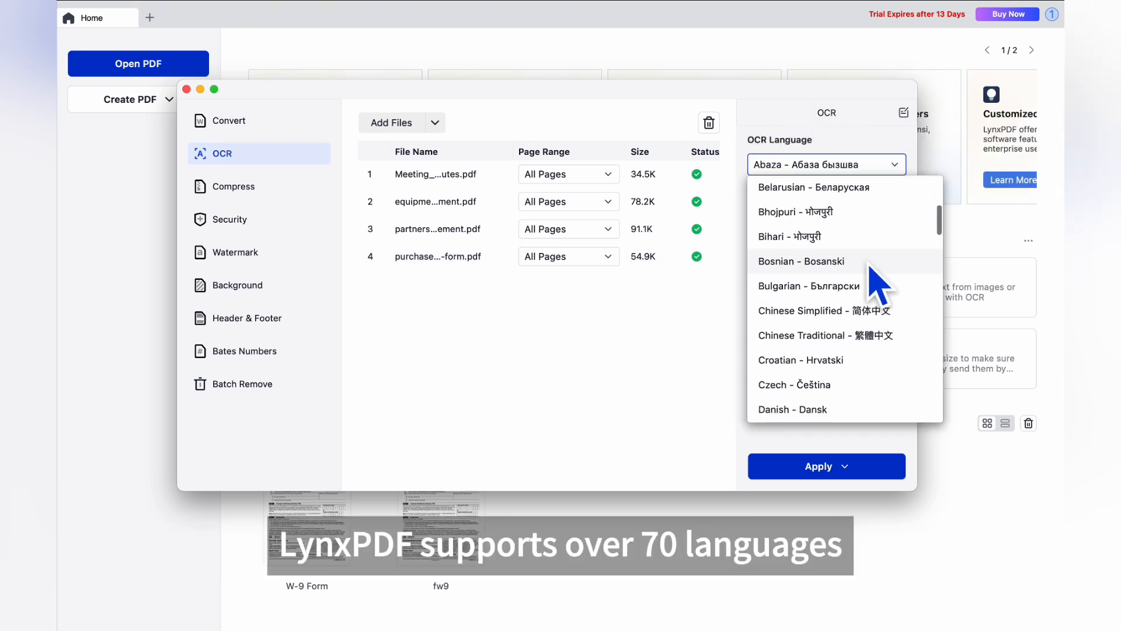
{"action": "scroll", "coordinate": [874, 275], "scroll_direction": "down", "scroll_amount": 15}
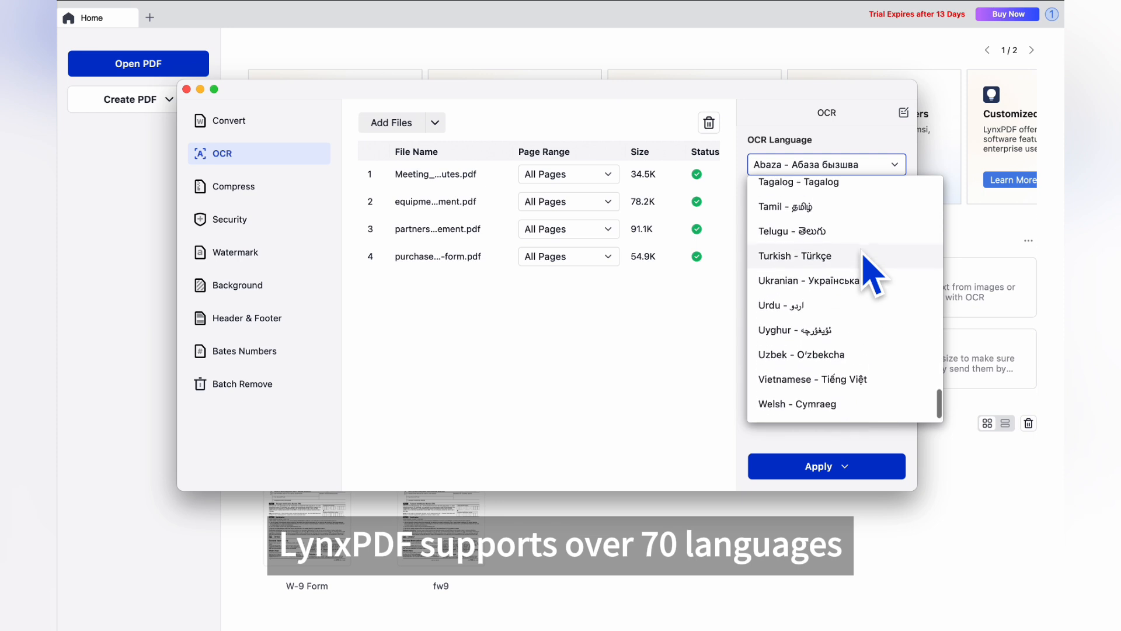
{"action": "scroll", "coordinate": [874, 275], "scroll_direction": "up", "scroll_amount": 15}
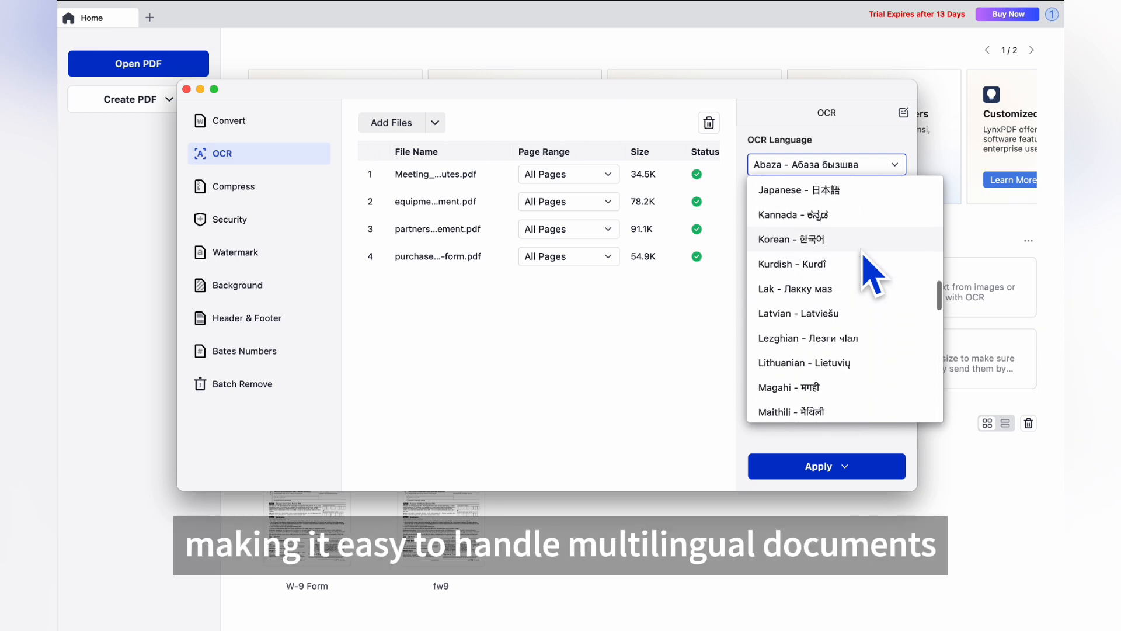
{"action": "scroll", "coordinate": [864, 257], "scroll_direction": "up", "scroll_amount": 5}
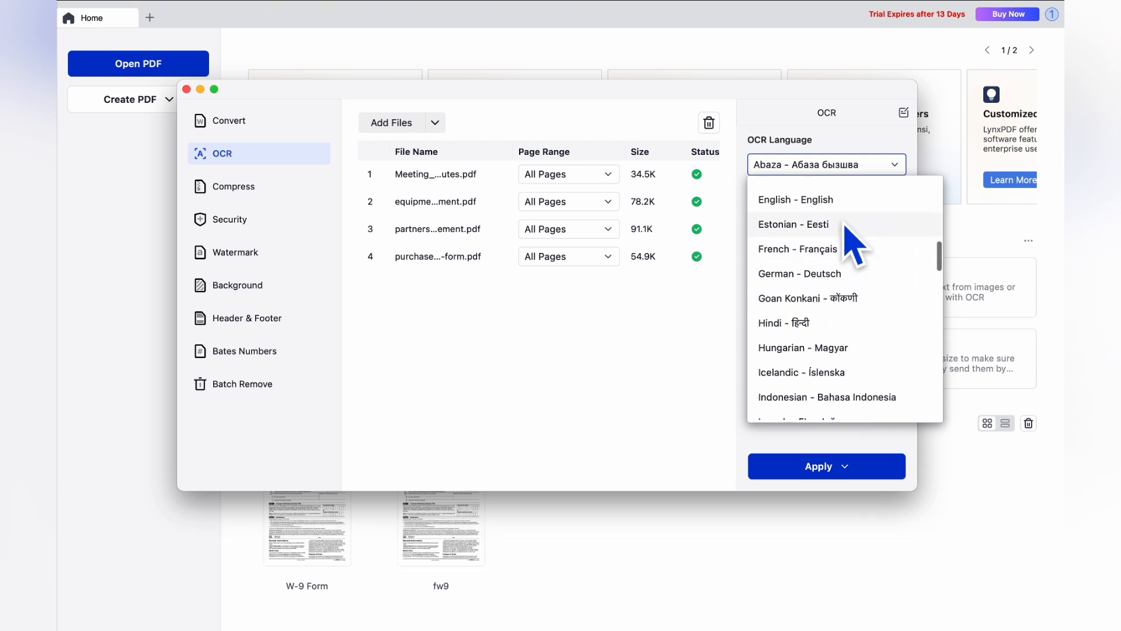
{"action": "left_click", "coordinate": [834, 210]}
{"action": "left_click", "coordinate": [850, 466]}
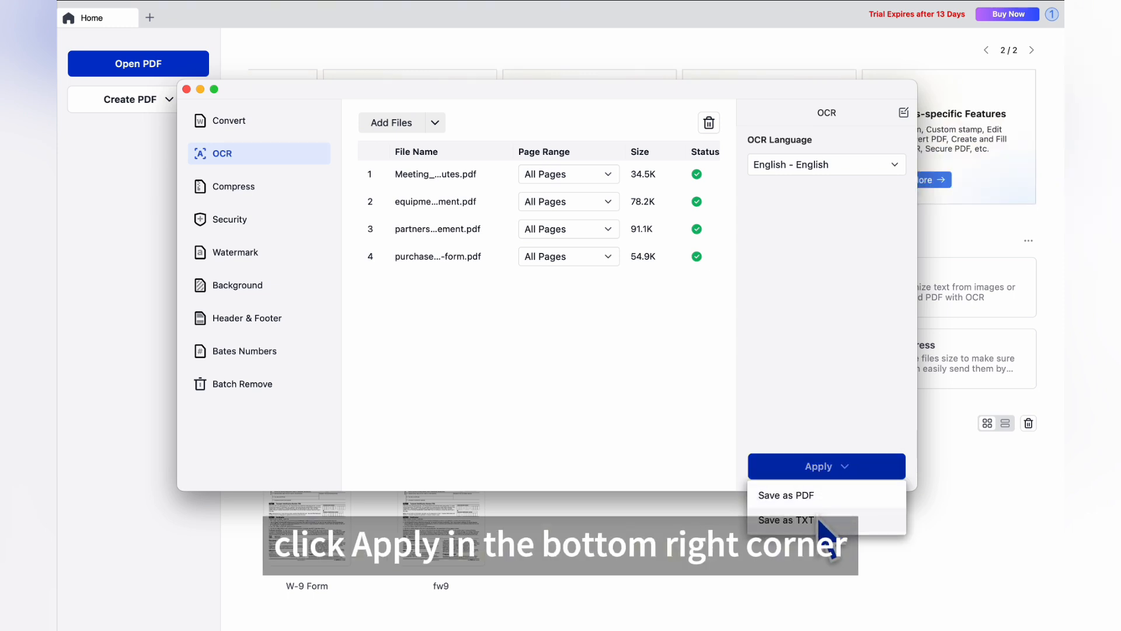
Step: Save the OCR output as TXT into the OCR folder, then close the Finder window showing the _OCR.txt files
{"action": "left_click", "coordinate": [819, 520]}
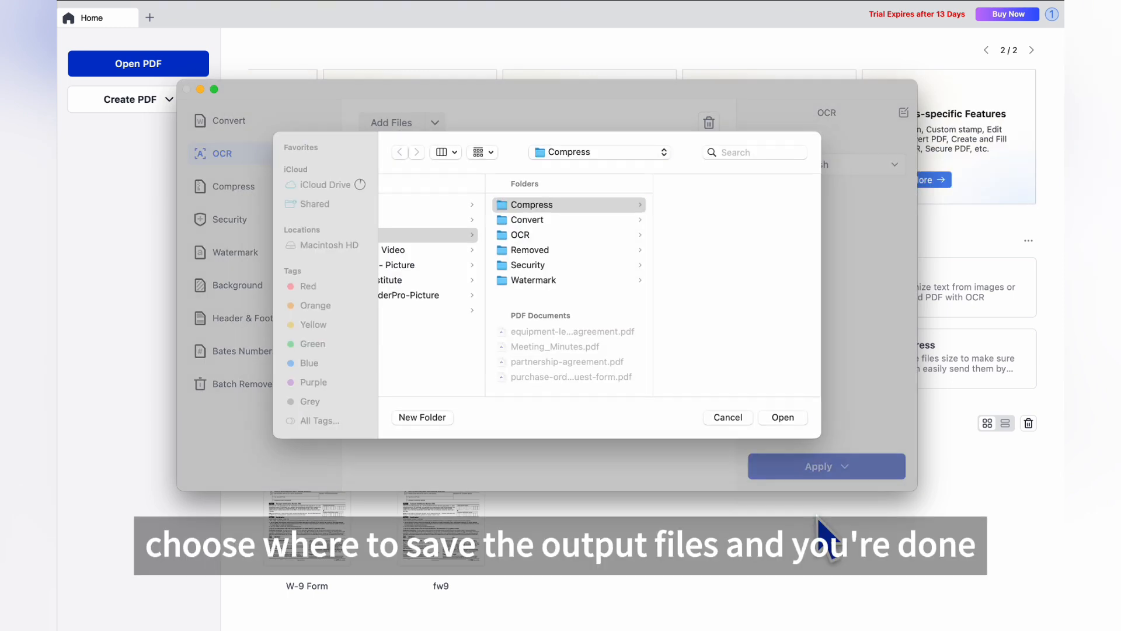
{"action": "left_click", "coordinate": [544, 237]}
{"action": "left_click", "coordinate": [780, 418]}
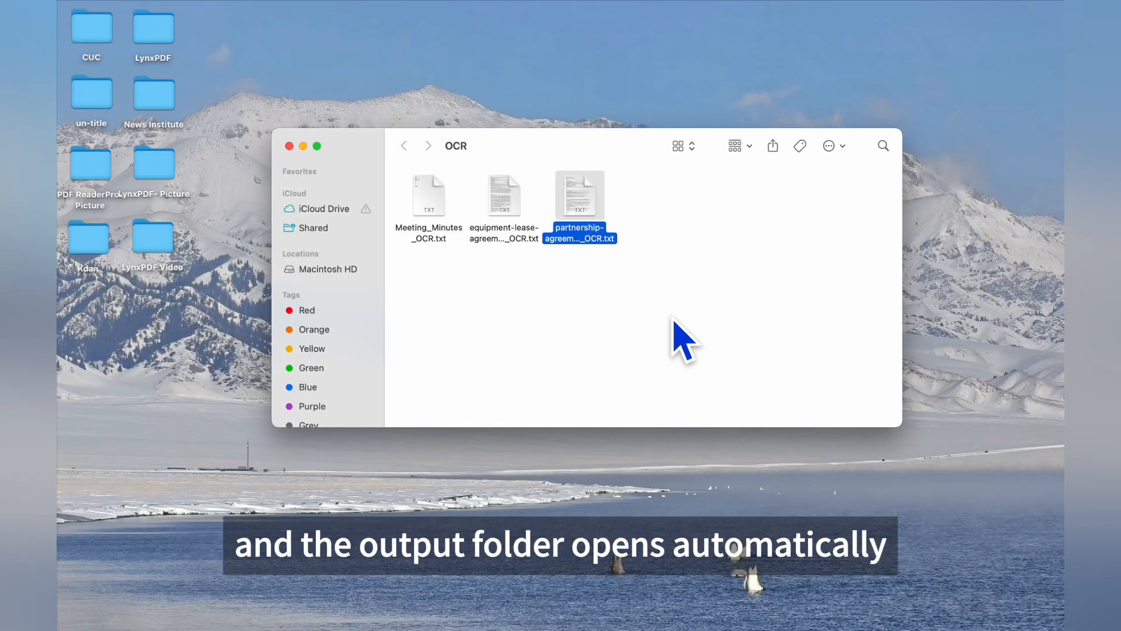
{"action": "left_click", "coordinate": [467, 280]}
{"action": "left_click", "coordinate": [289, 146]}
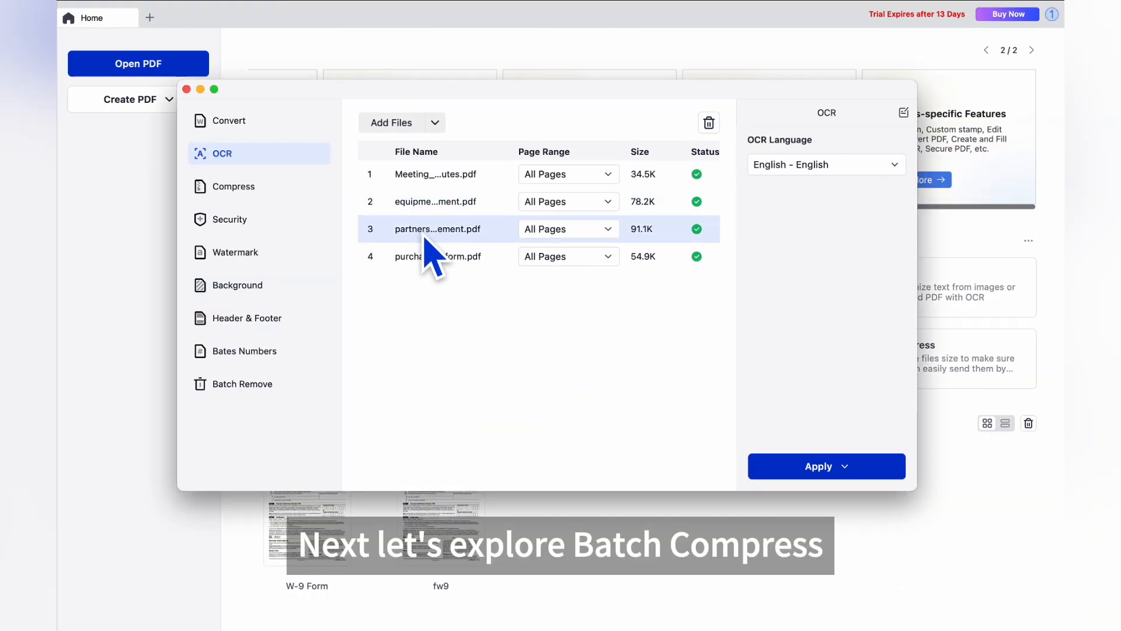
Step: Select the batch Compress tool with Mobile as the compression mode
{"action": "left_click", "coordinate": [250, 188]}
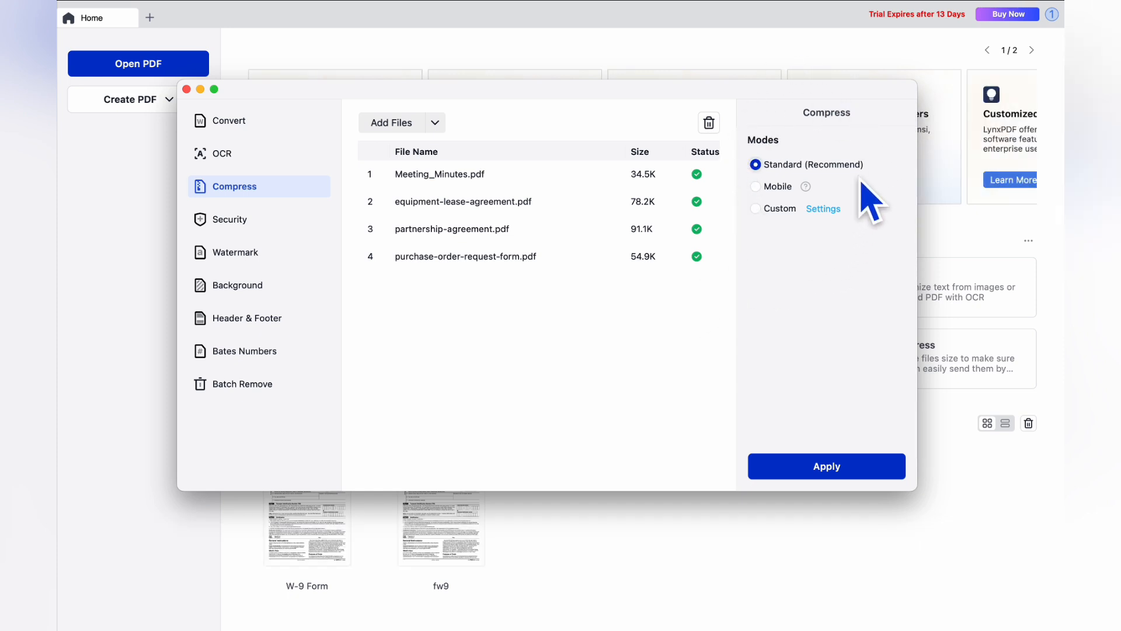
{"action": "left_click", "coordinate": [755, 187]}
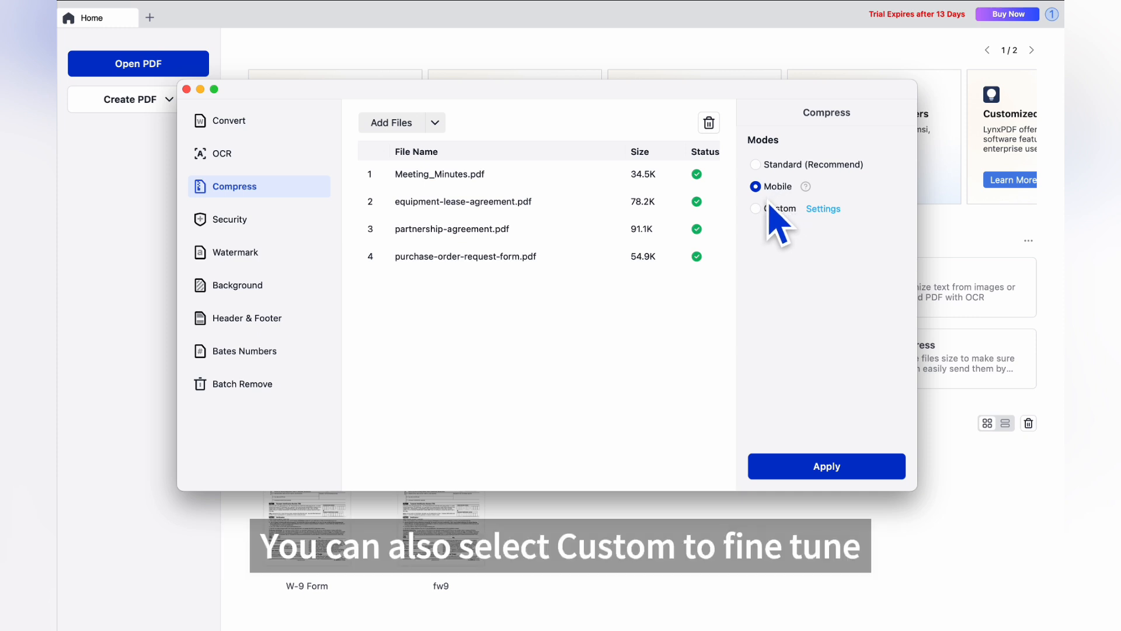
Step: Switch the compression mode to Custom and accept its Settings dialog
{"action": "left_click", "coordinate": [756, 210]}
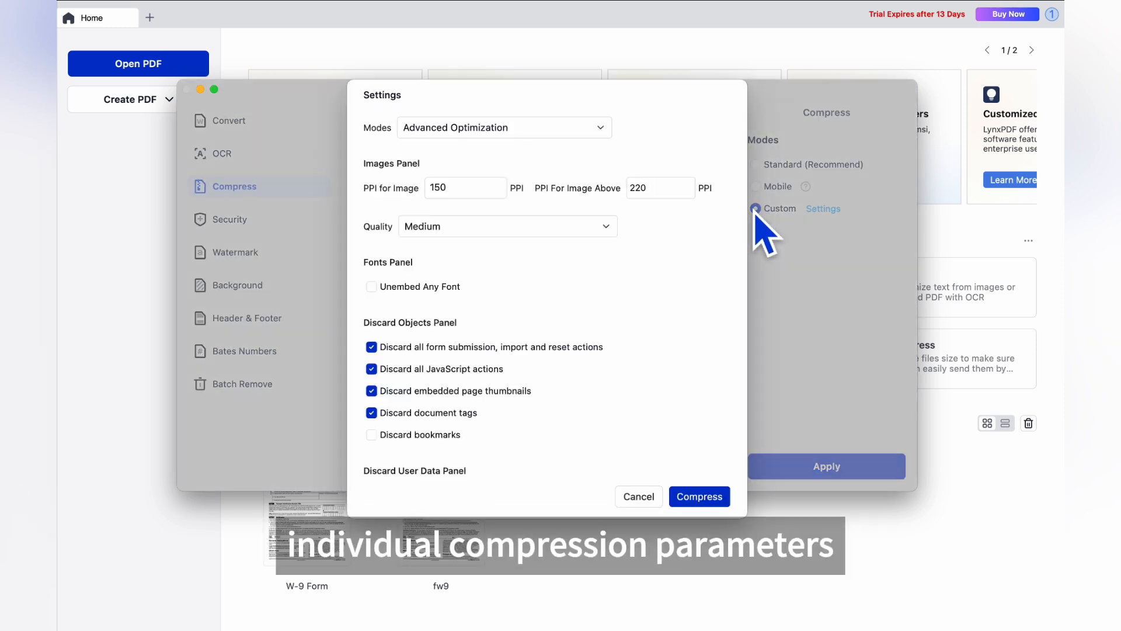
{"action": "scroll", "coordinate": [637, 318], "scroll_direction": "down", "scroll_amount": 5}
{"action": "scroll", "coordinate": [642, 319], "scroll_direction": "down", "scroll_amount": 5}
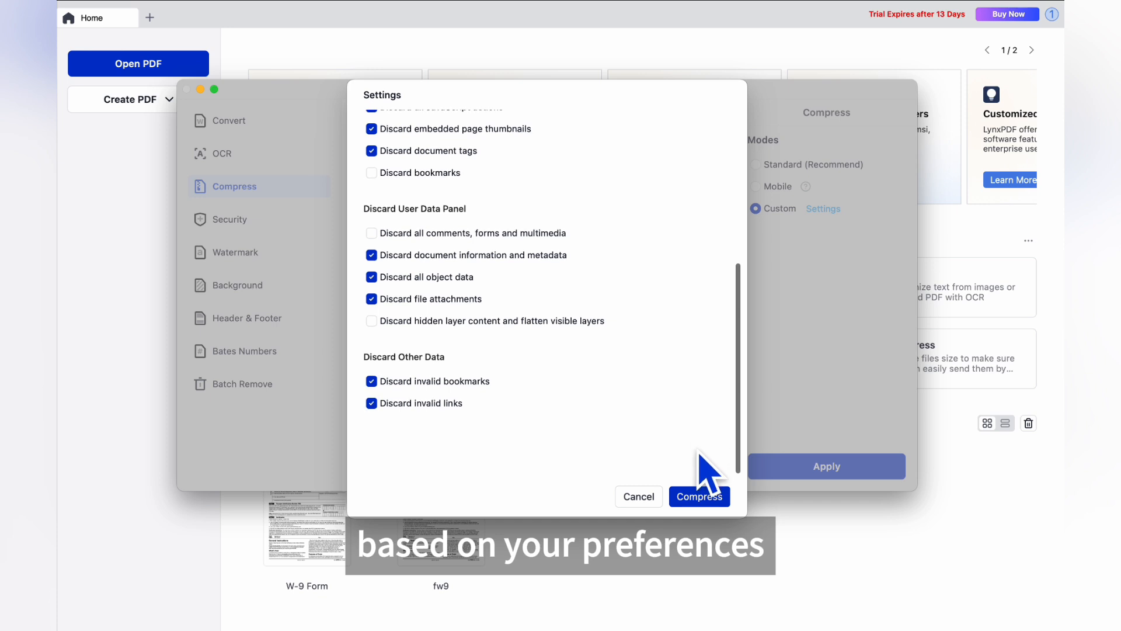
{"action": "left_click", "coordinate": [699, 497]}
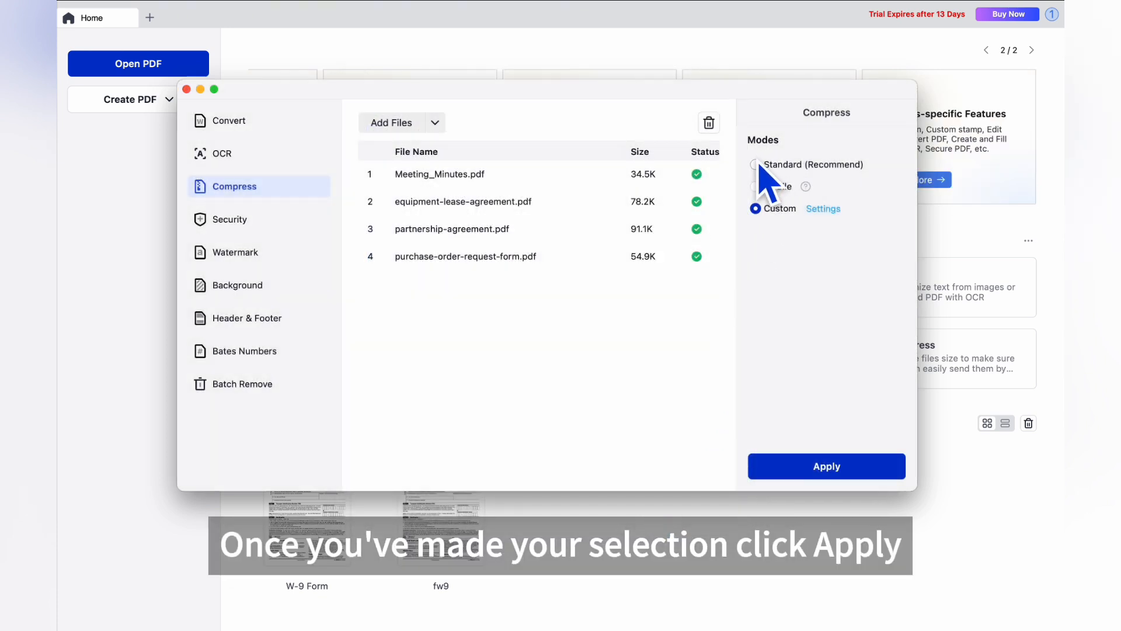
Step: Run the compression with the Compress folder as the output destination
{"action": "left_click", "coordinate": [831, 465]}
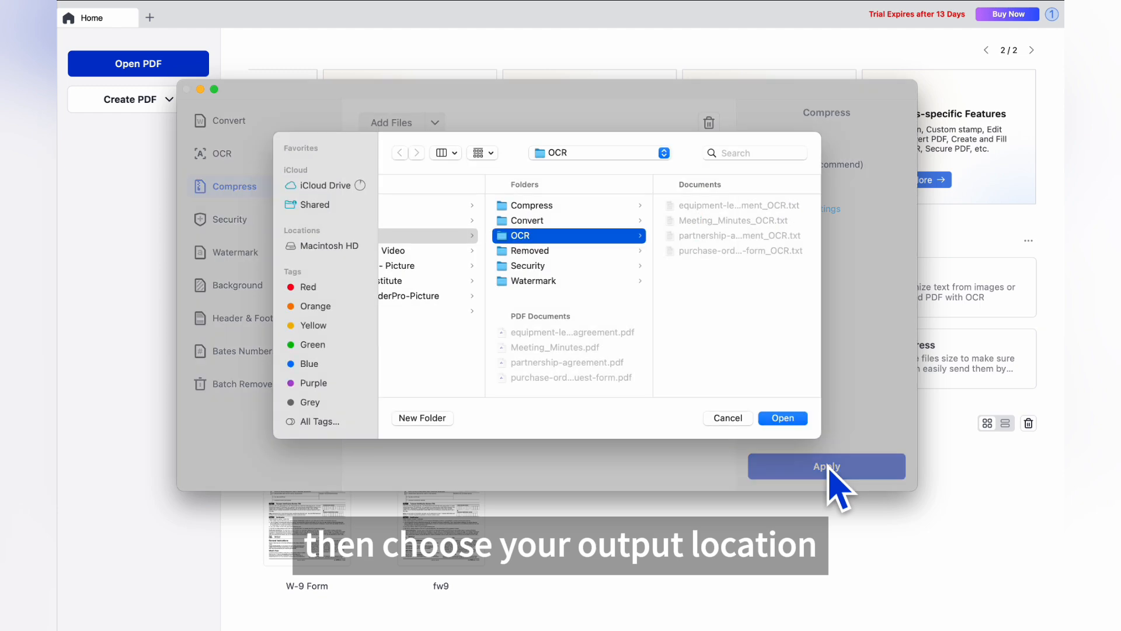
{"action": "left_click", "coordinate": [549, 206]}
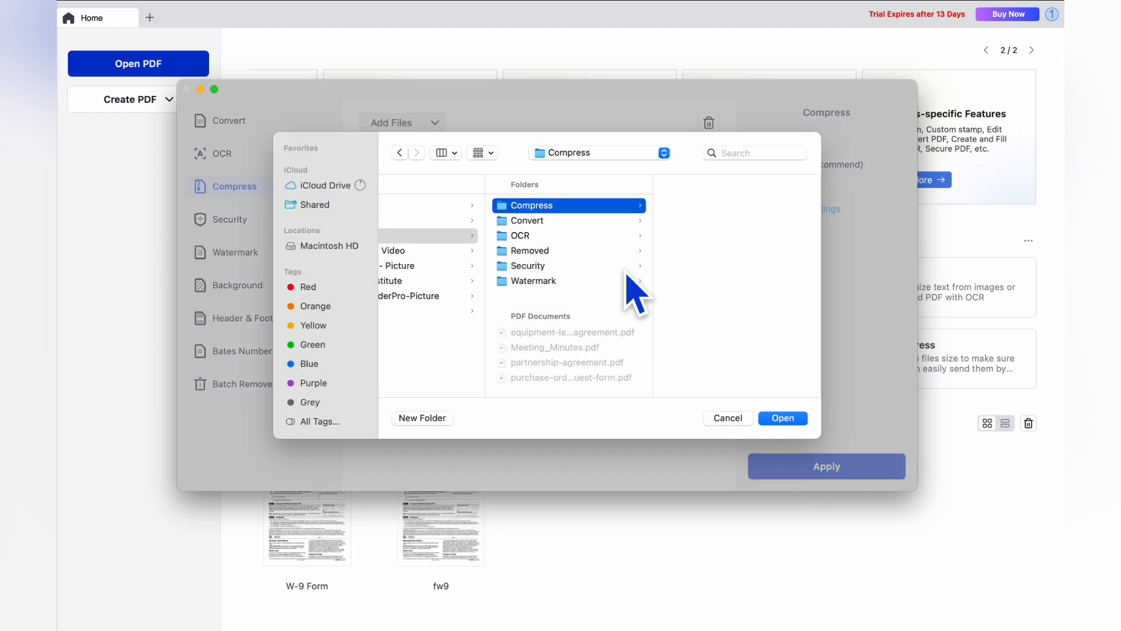
{"action": "left_click", "coordinate": [783, 418]}
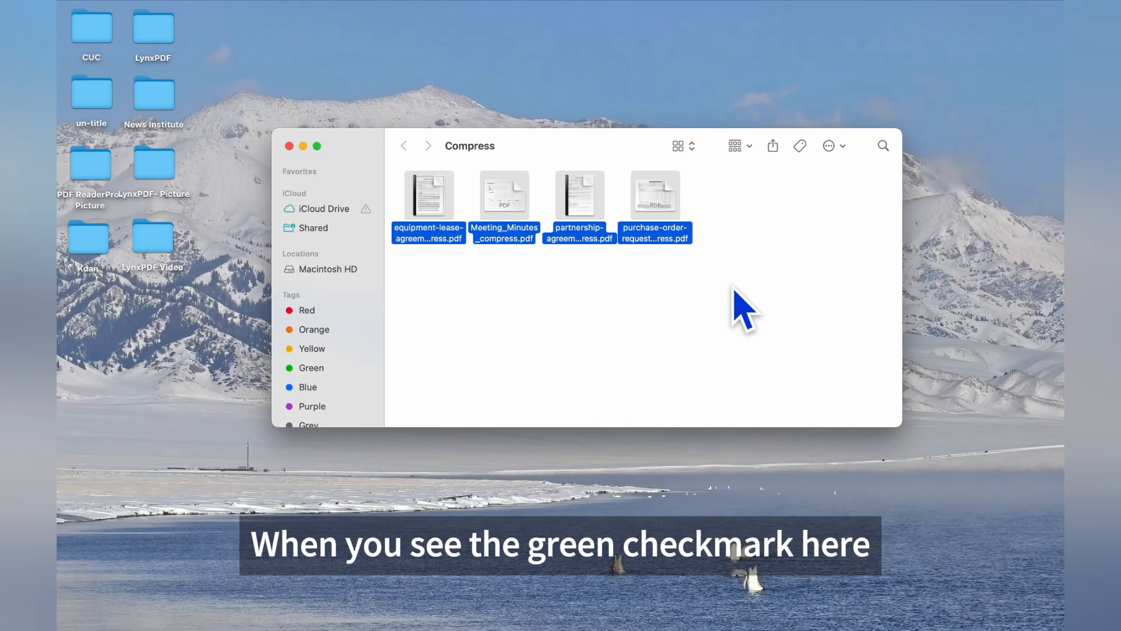
Step: Deselect the four _compress.pdf files in Finder and close the Compress window
{"action": "left_click", "coordinate": [622, 291]}
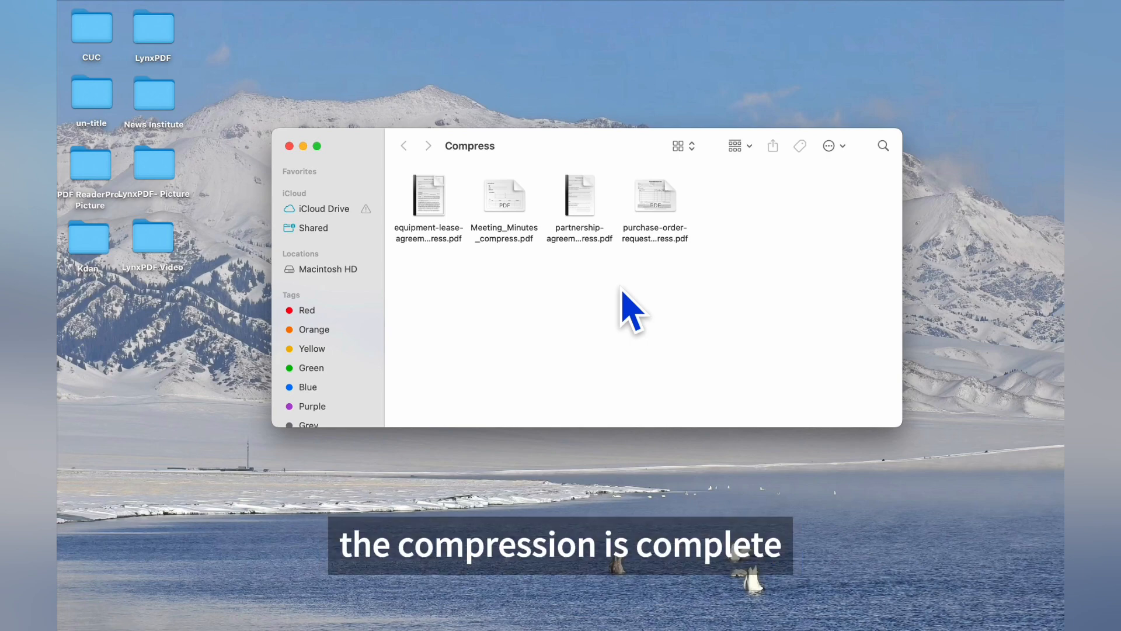
{"action": "left_click", "coordinate": [290, 147]}
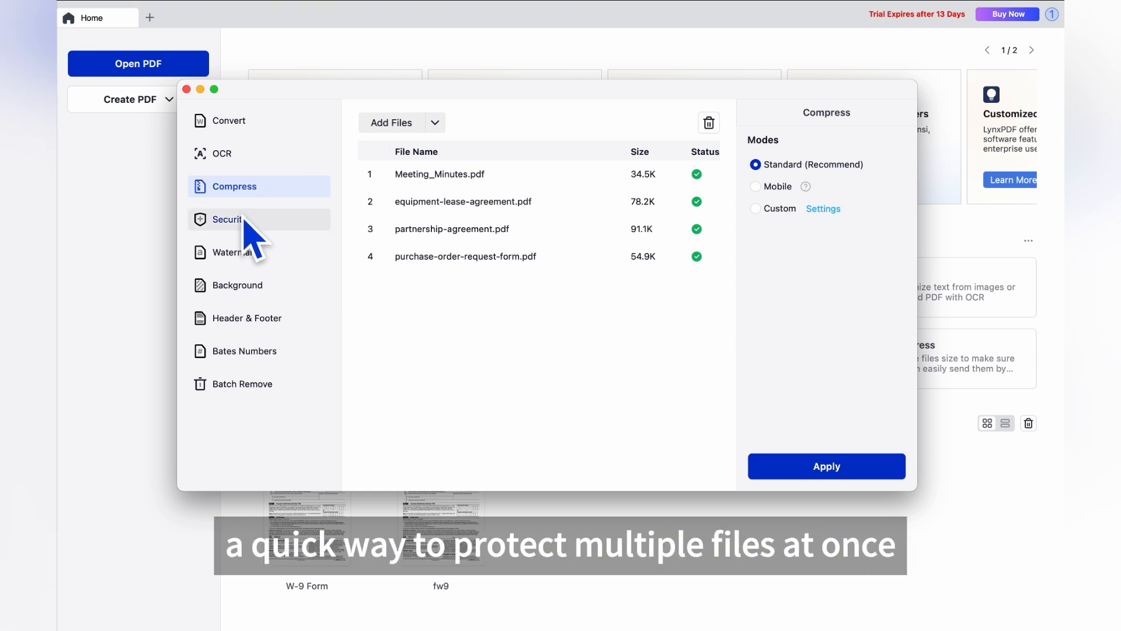
Step: In batch Security, set an open password and a permission password
{"action": "left_click", "coordinate": [245, 225]}
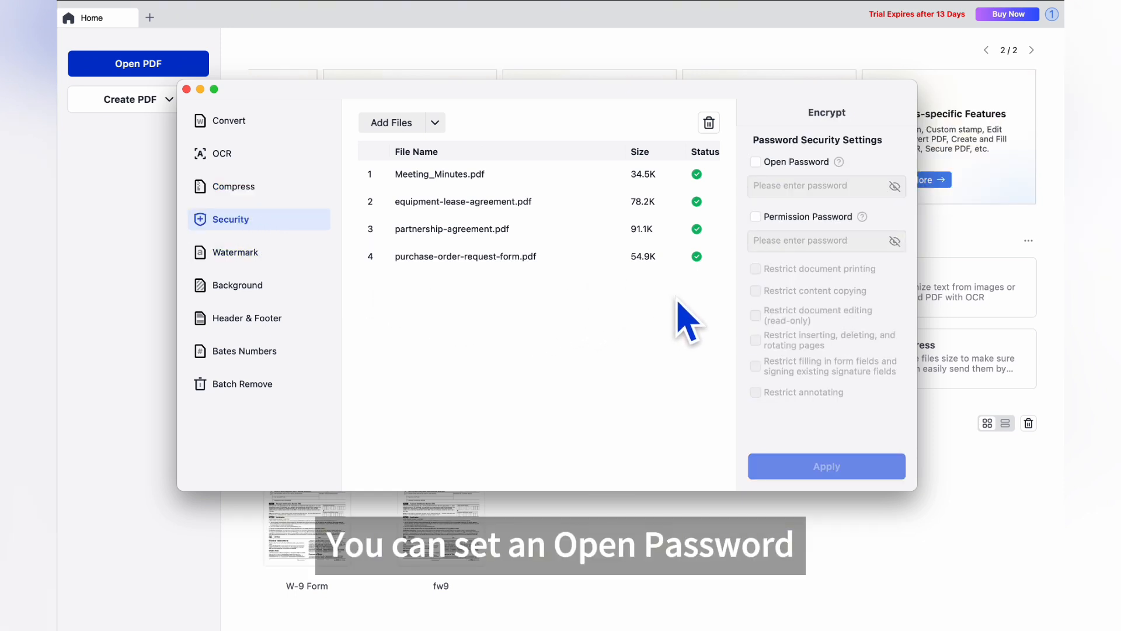
{"action": "left_click", "coordinate": [758, 163]}
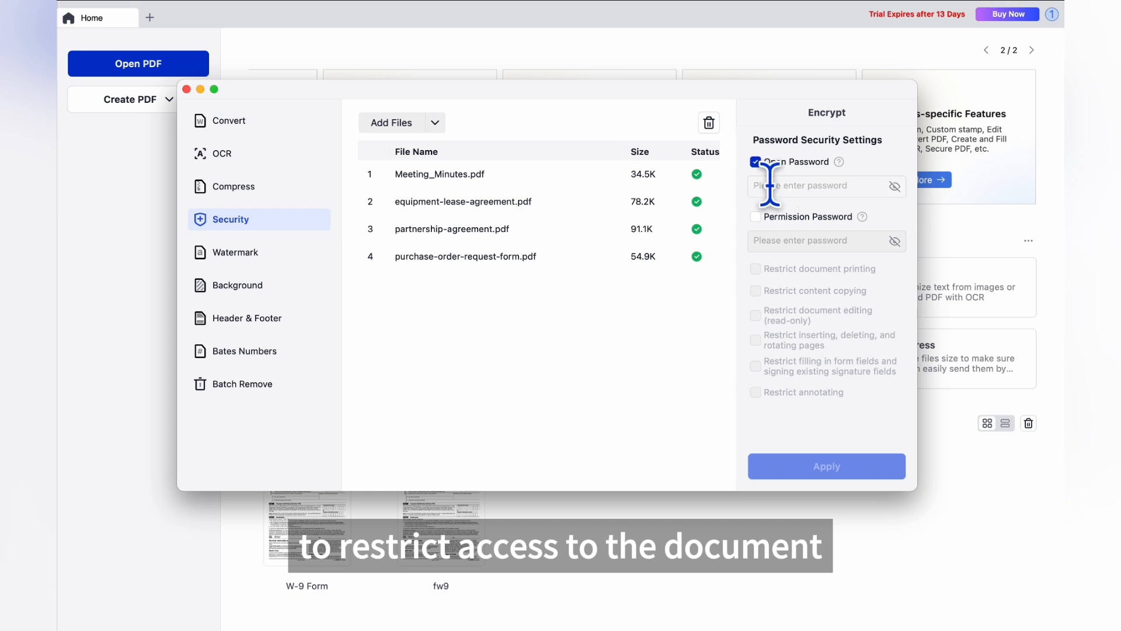
{"action": "left_click", "coordinate": [769, 186]}
{"action": "type", "text": "1234"}
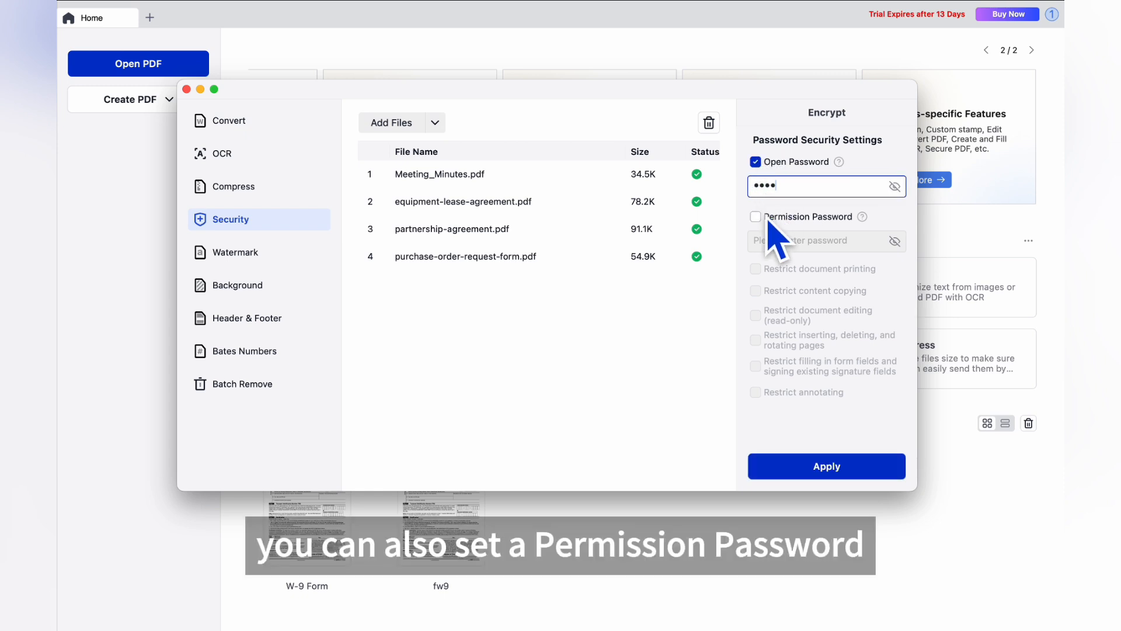
{"action": "left_click", "coordinate": [757, 217]}
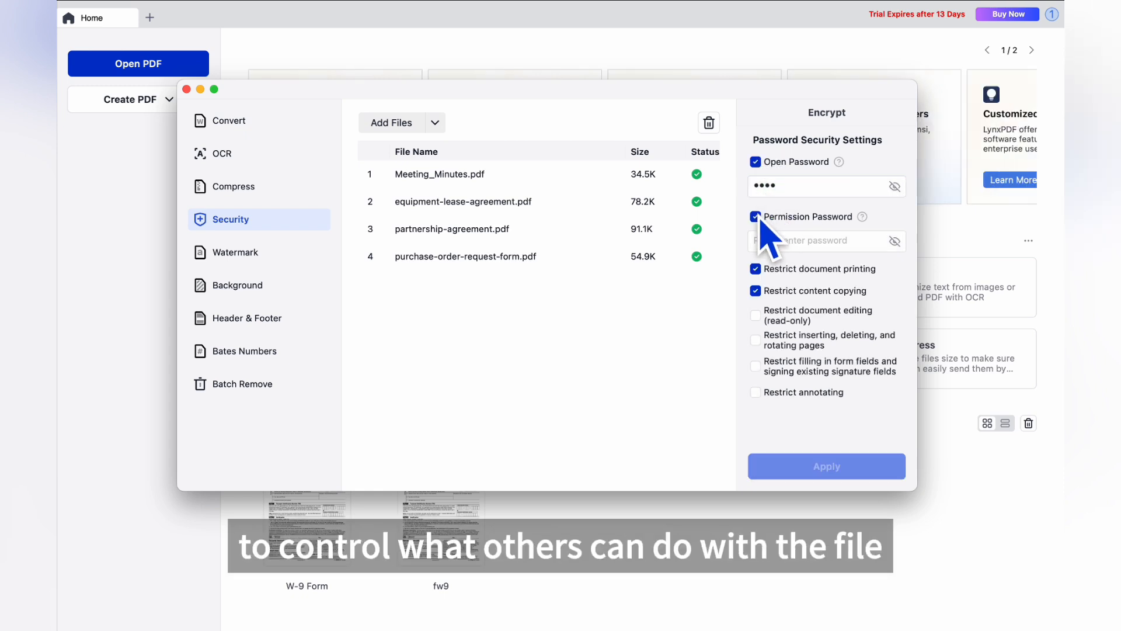
{"action": "type", "text": "12"}
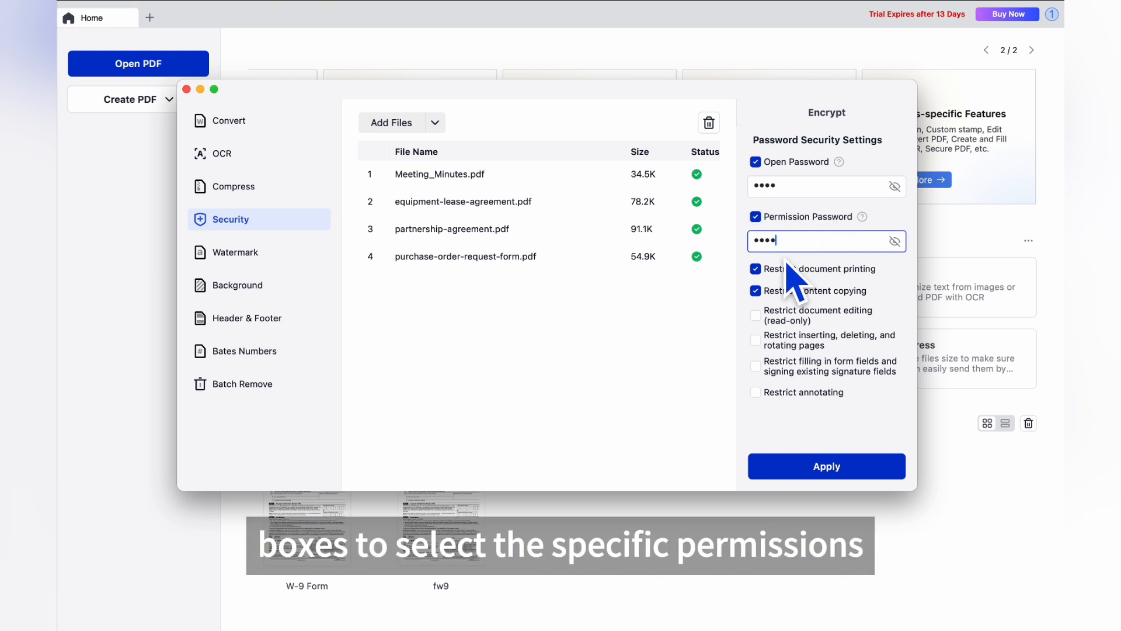
Step: Restrict inserting, deleting and rotating pages, and annotating the files
{"action": "left_click", "coordinate": [756, 269]}
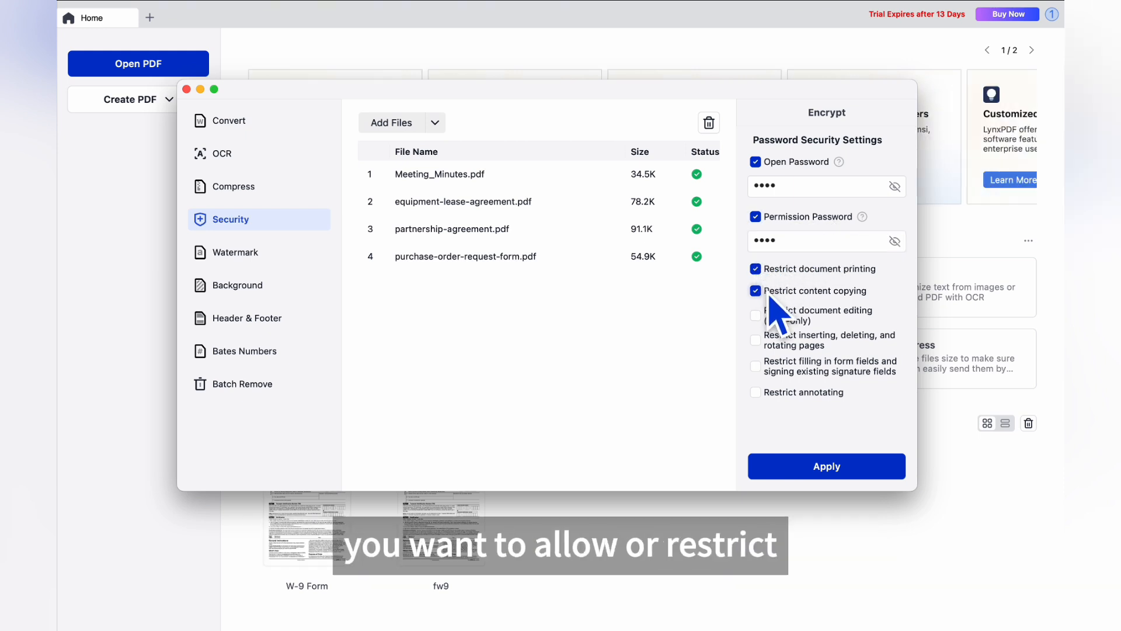
{"action": "left_click", "coordinate": [756, 341]}
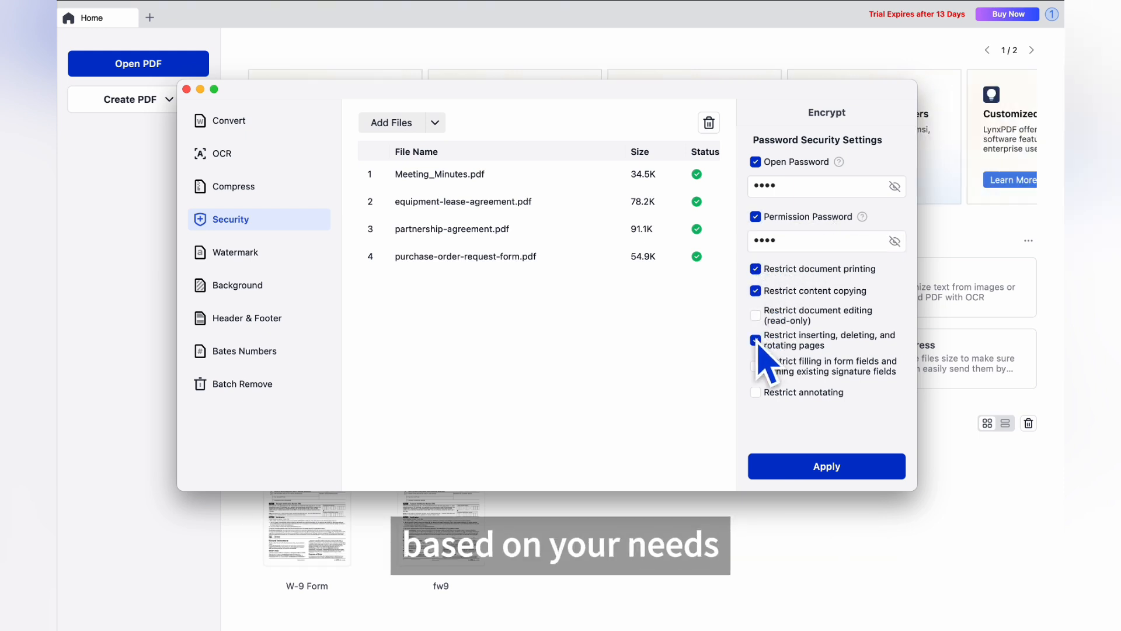
{"action": "left_click", "coordinate": [758, 392]}
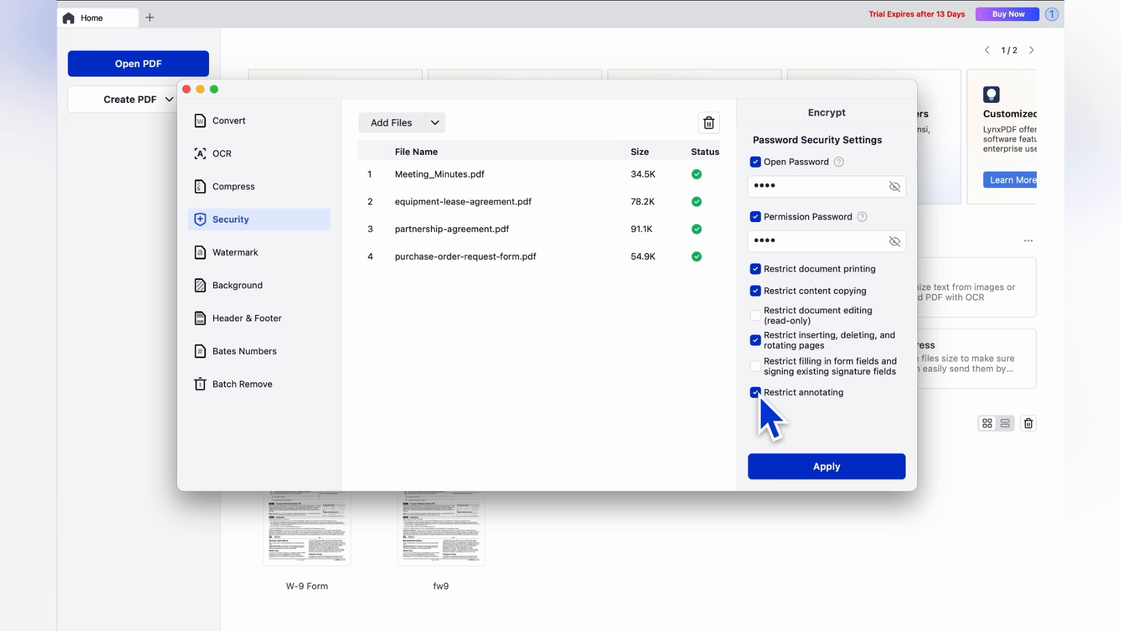
Step: Save the secured PDFs into the Security folder, then close the Finder window of _security.pdf files
{"action": "left_click", "coordinate": [822, 471]}
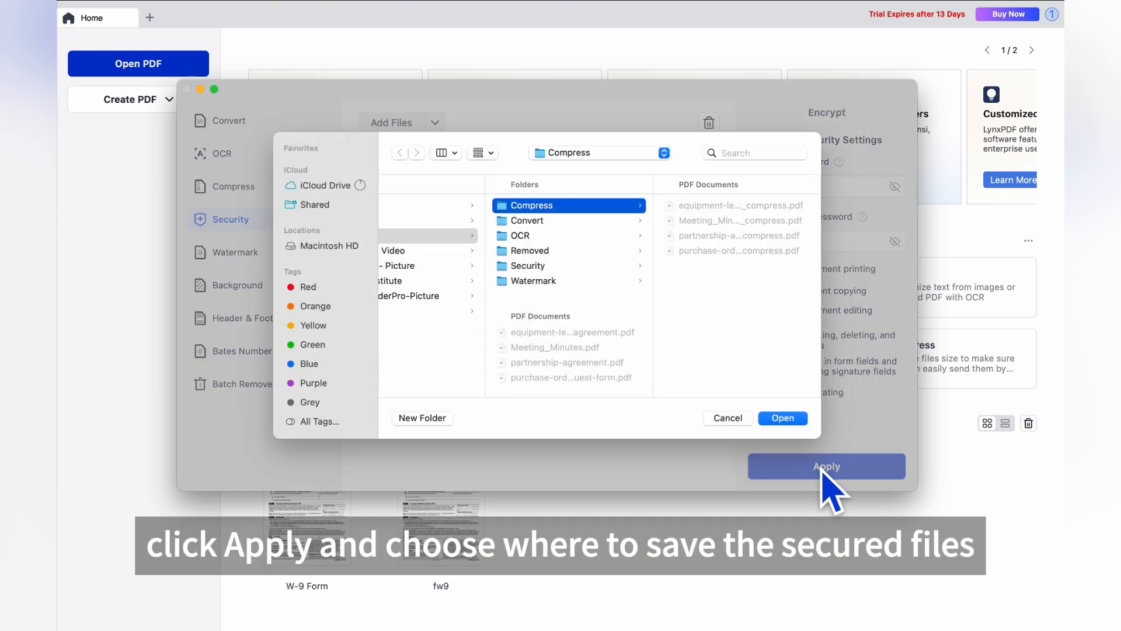
{"action": "left_click", "coordinate": [529, 265]}
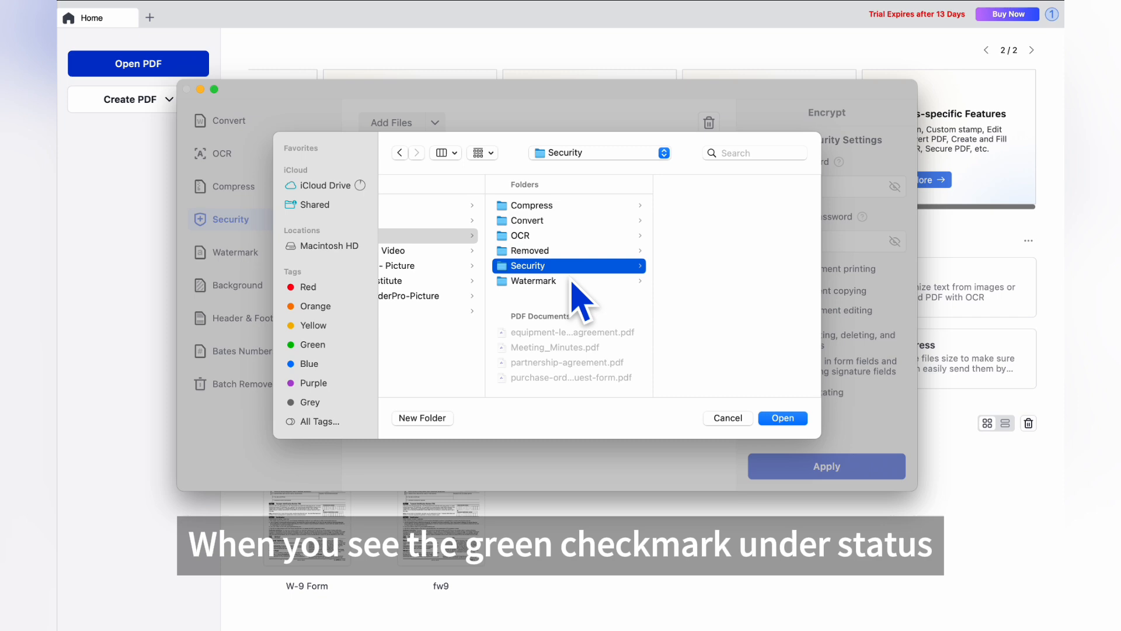
{"action": "left_click", "coordinate": [779, 418]}
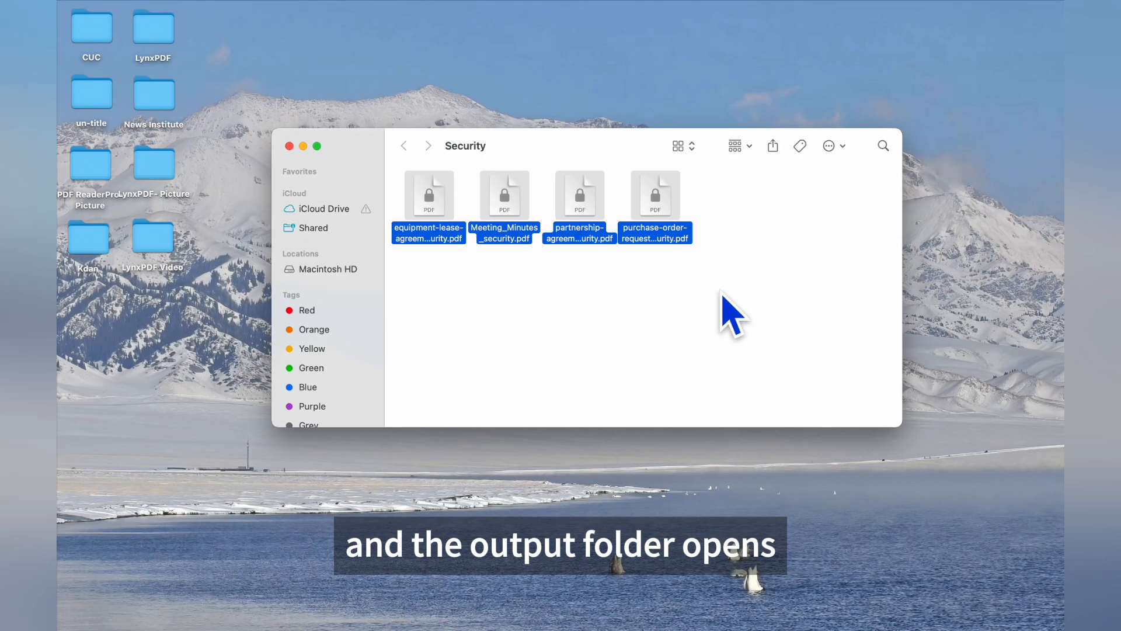
{"action": "left_click", "coordinate": [614, 305]}
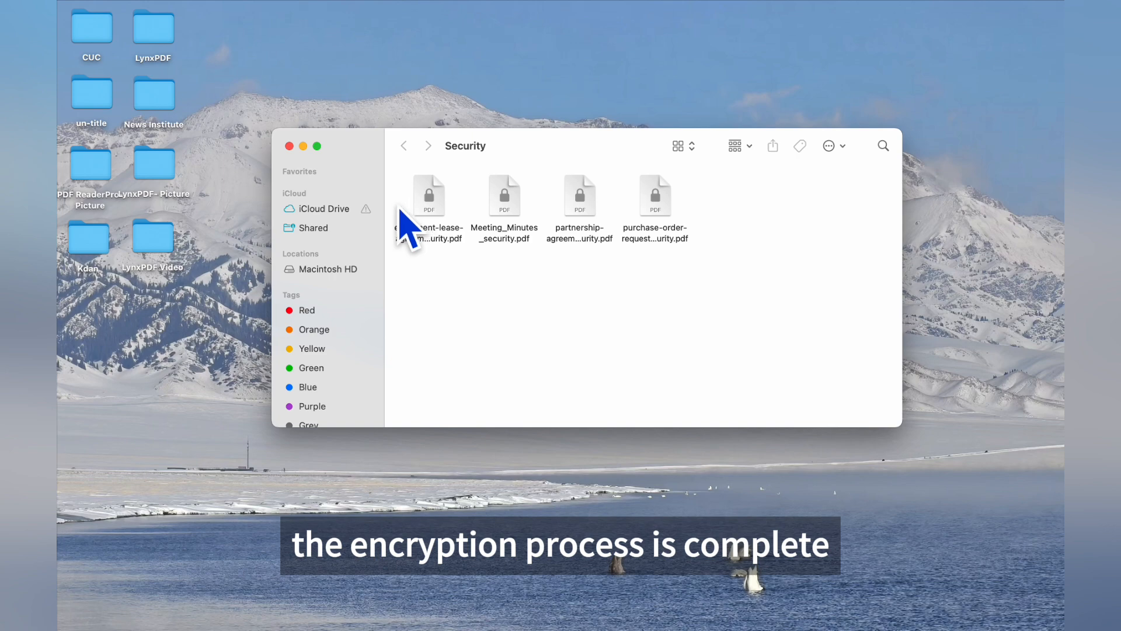
{"action": "left_click", "coordinate": [290, 147]}
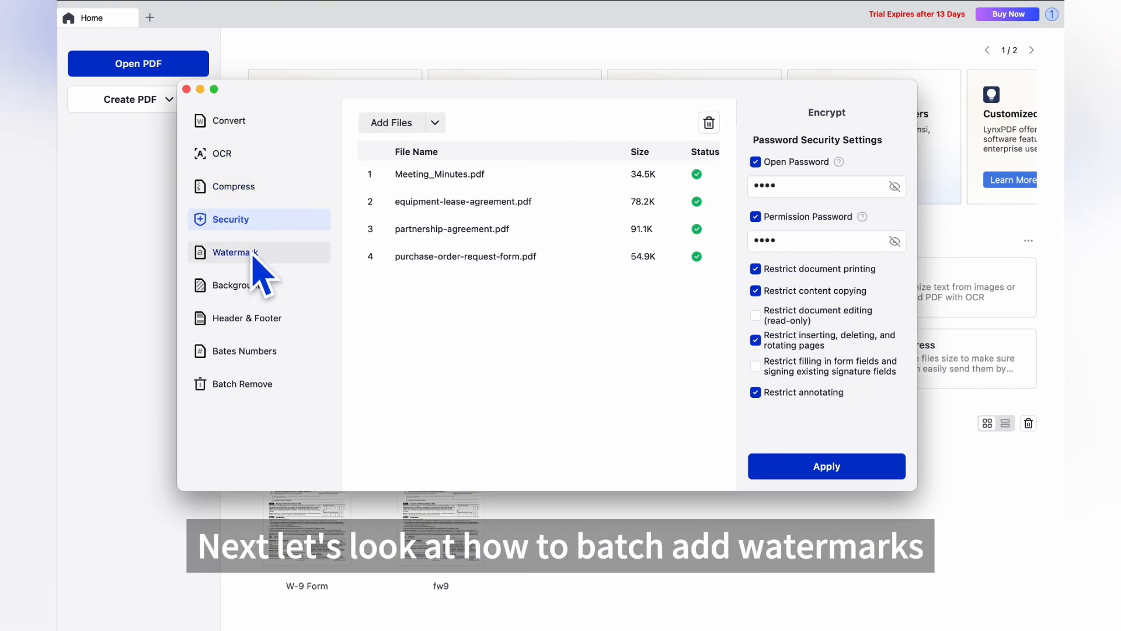
Step: Look through the Background, Header & Footer and Bates Numbers tools, ending on the empty Watermark tool
{"action": "left_click", "coordinate": [252, 257]}
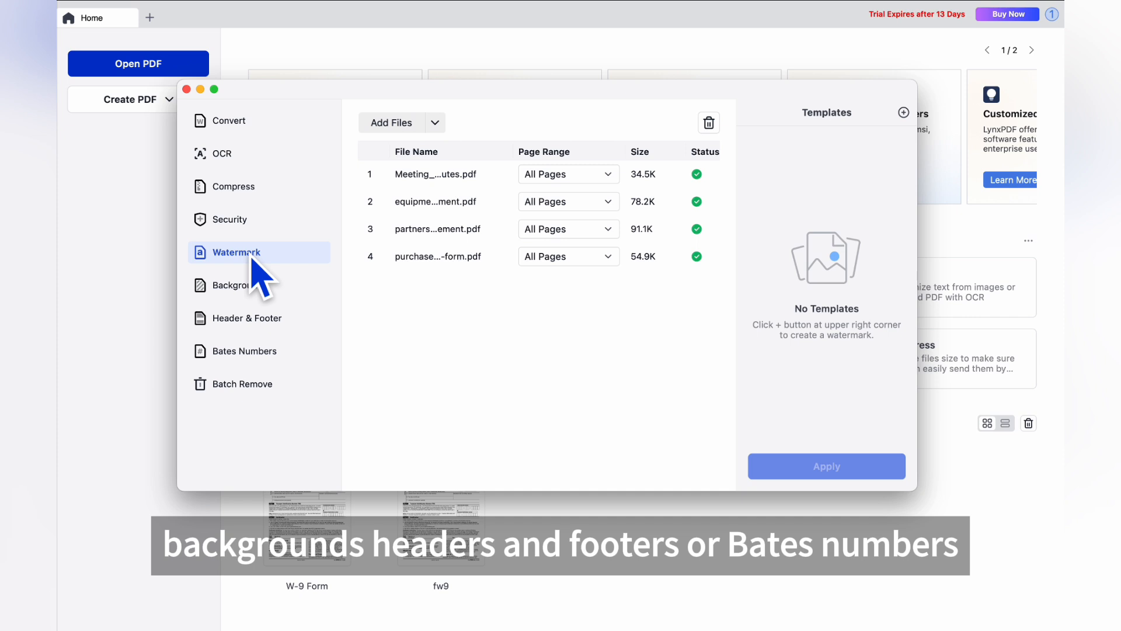
{"action": "left_click", "coordinate": [247, 292]}
{"action": "left_click", "coordinate": [250, 323]}
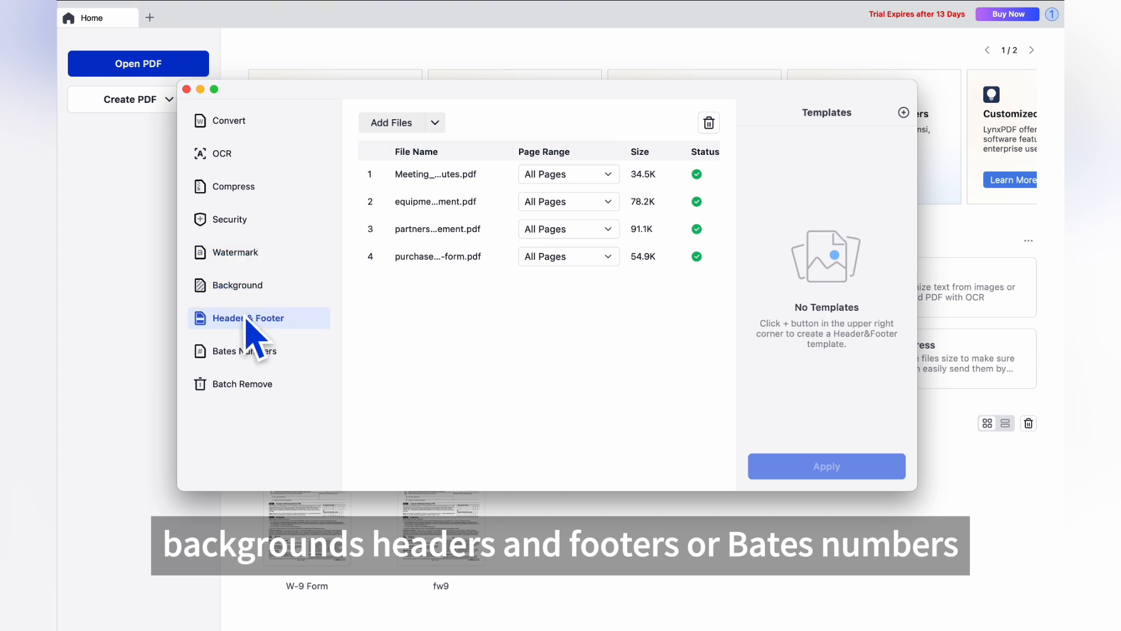
{"action": "left_click", "coordinate": [251, 353]}
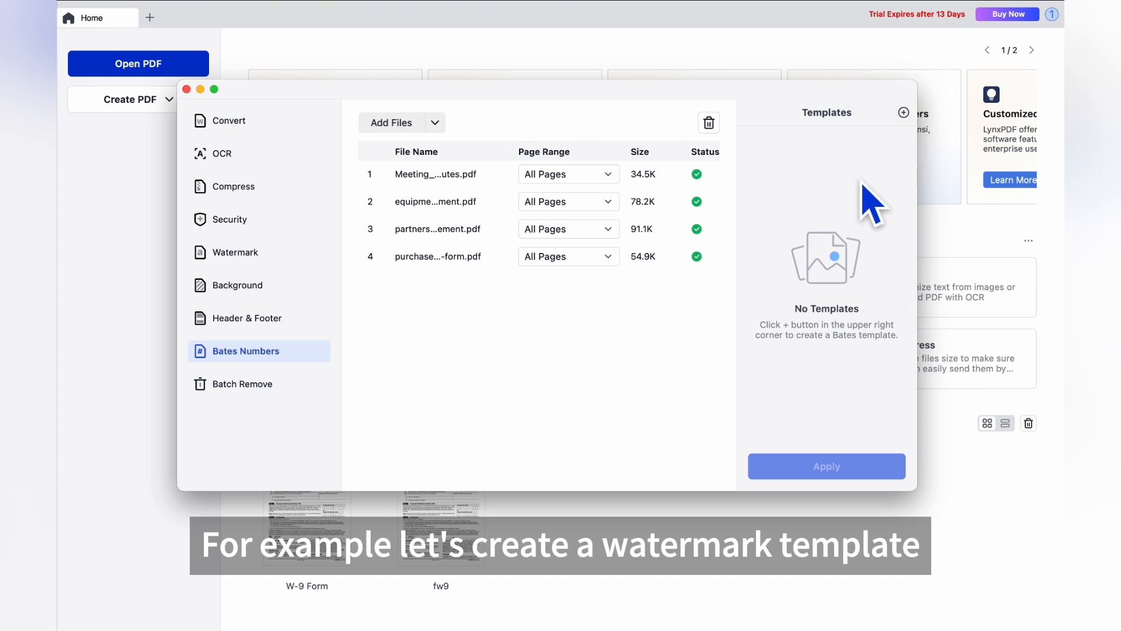
{"action": "left_click", "coordinate": [240, 259]}
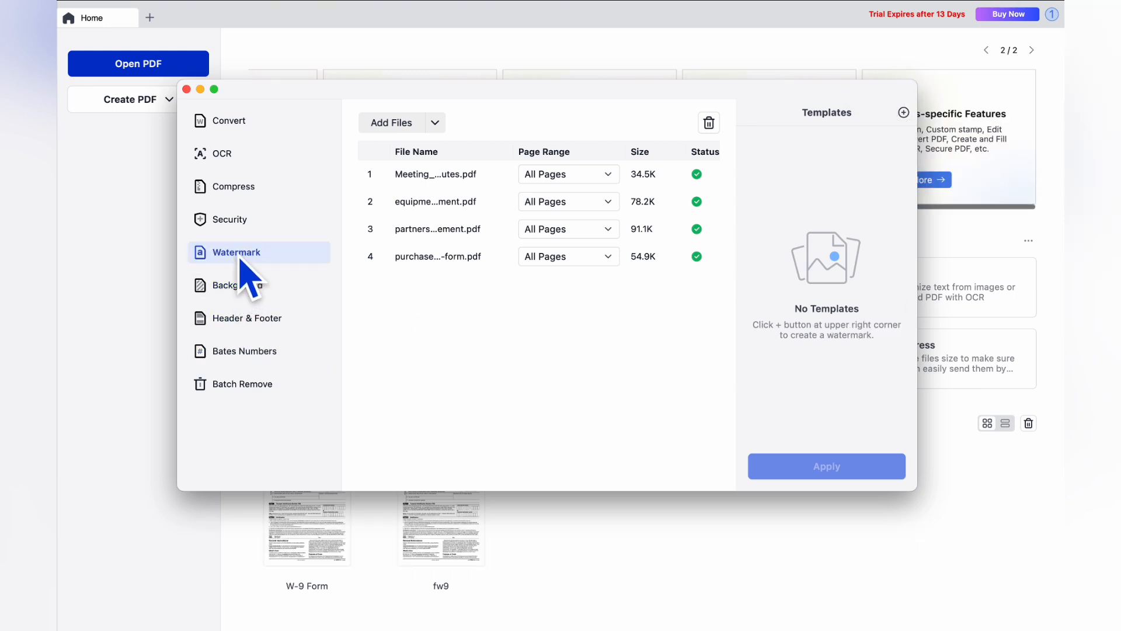
Step: Create a new text watermark template reading 'LynxPDF' positioned at the top centre
{"action": "left_click", "coordinate": [903, 112]}
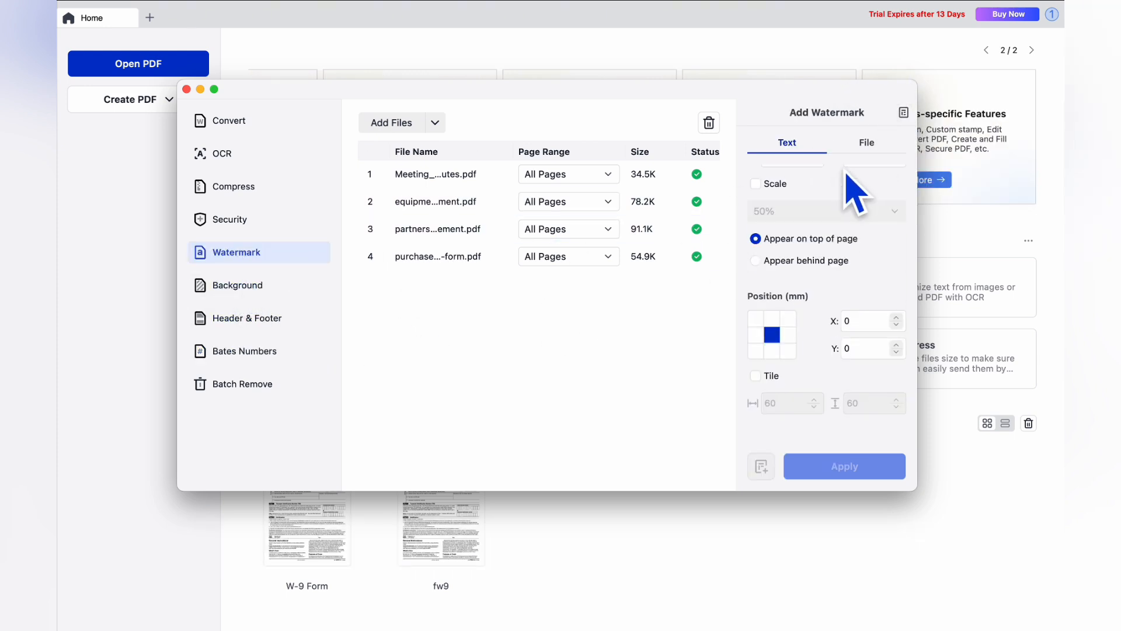
{"action": "scroll", "coordinate": [841, 198], "scroll_direction": "up", "scroll_amount": 5}
{"action": "left_click", "coordinate": [808, 178]}
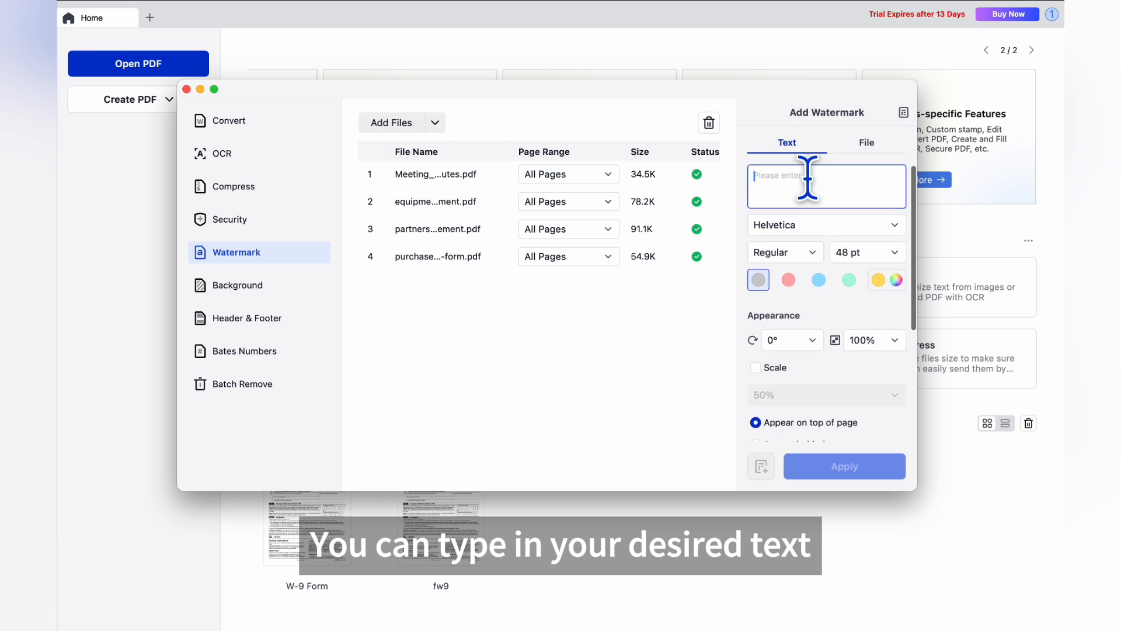
{"action": "type", "text": "LynxPDF"}
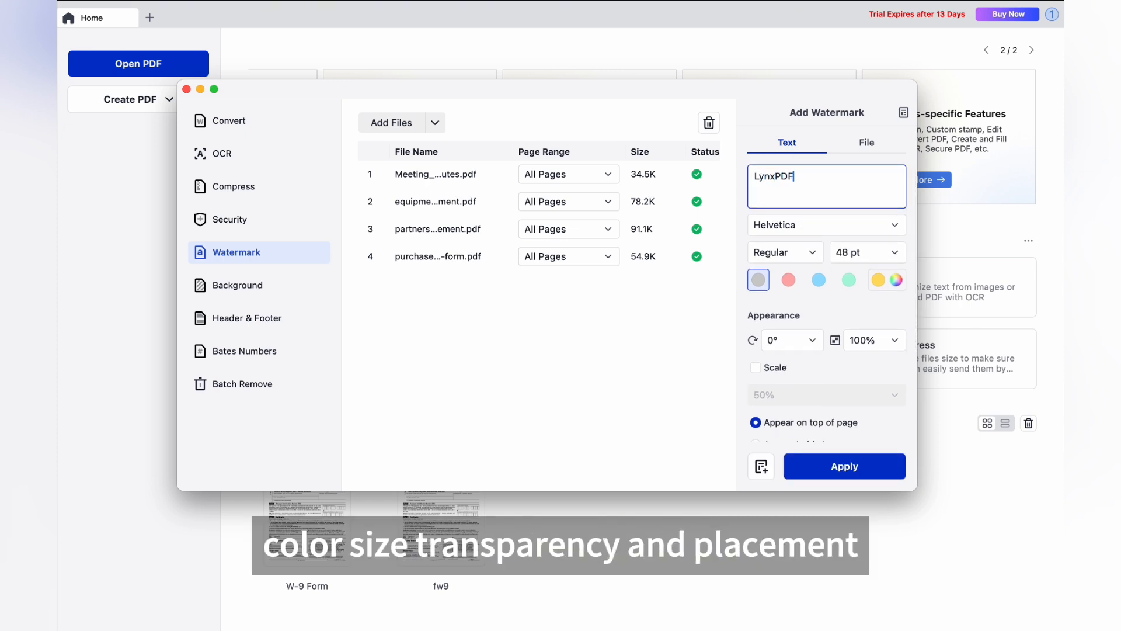
{"action": "scroll", "coordinate": [811, 315], "scroll_direction": "down", "scroll_amount": 5}
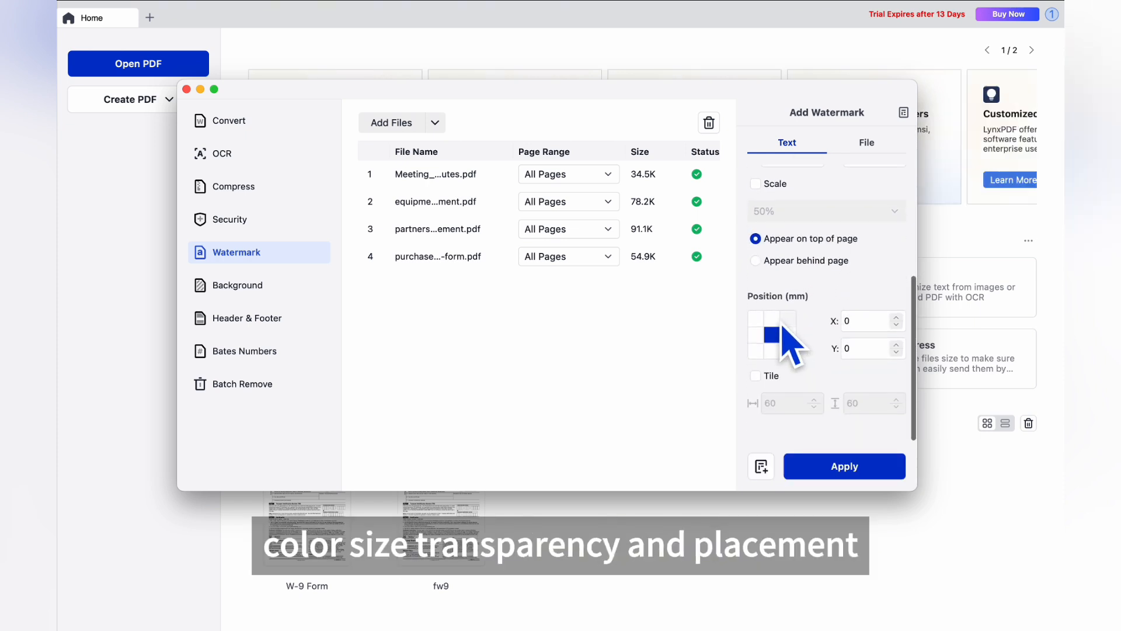
{"action": "left_click", "coordinate": [772, 319]}
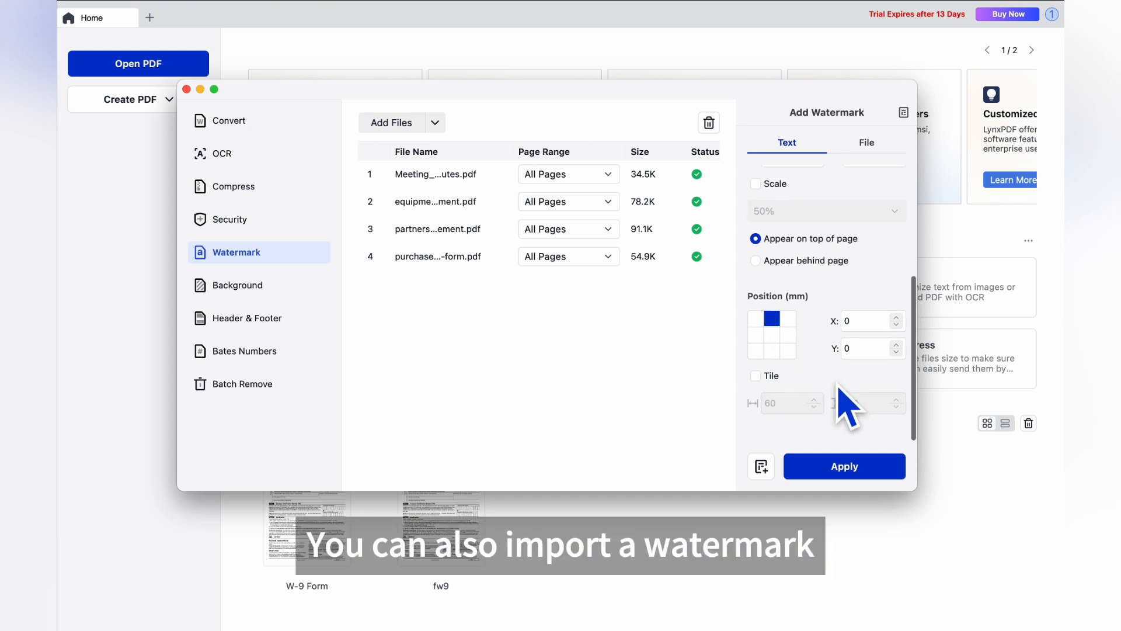
{"action": "left_click", "coordinate": [862, 146]}
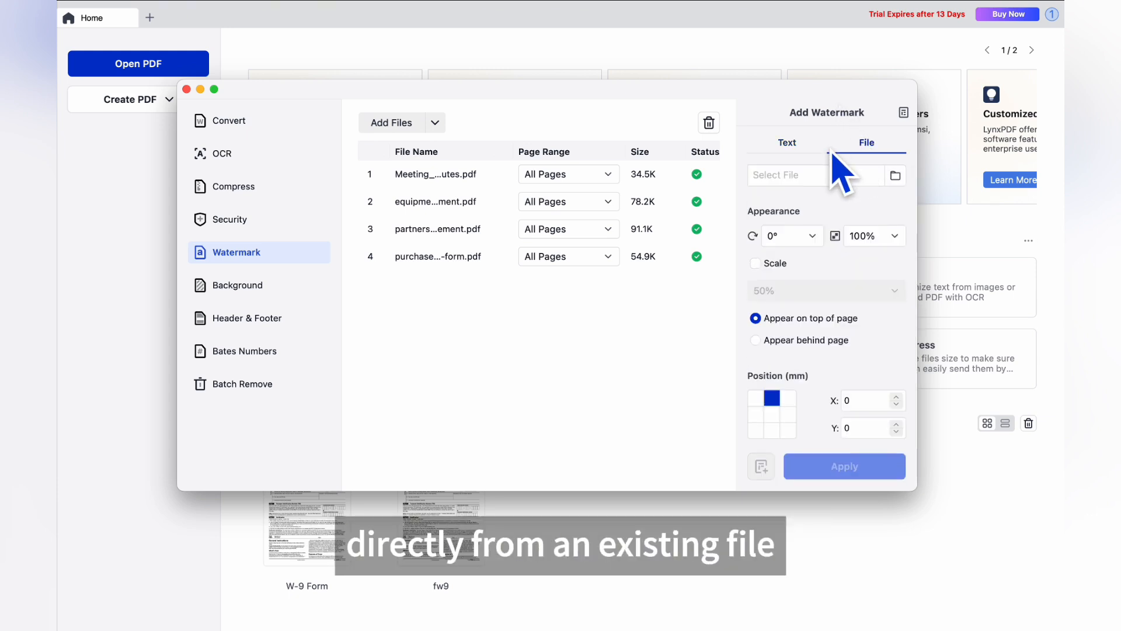
{"action": "left_click", "coordinate": [799, 150]}
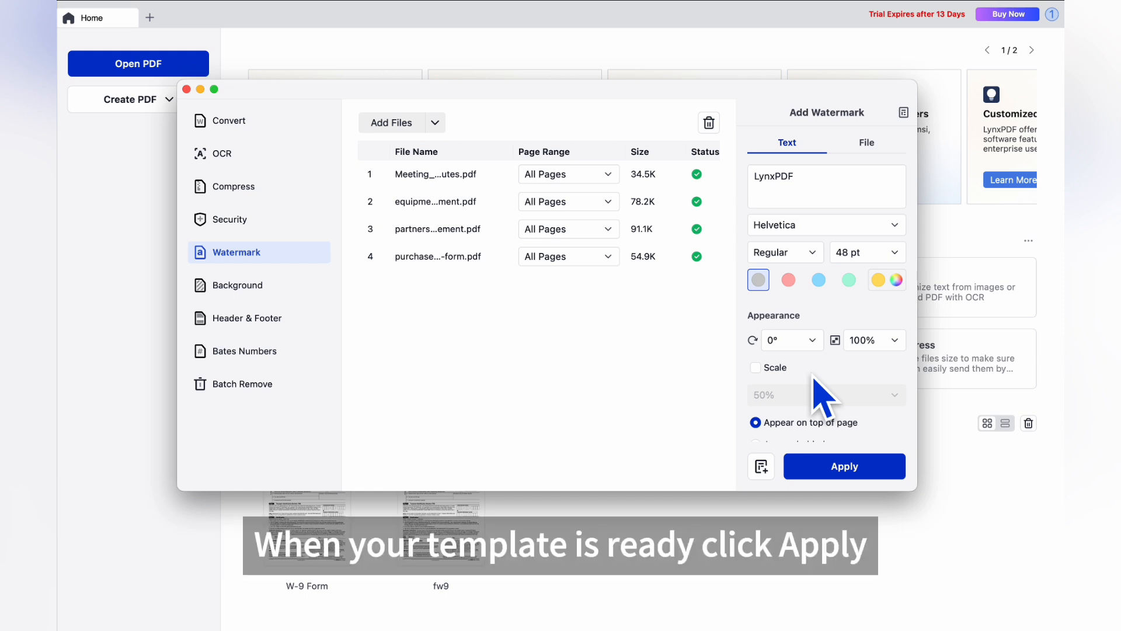
Step: Apply the watermark to all four PDFs, saving output into the Watermark folder, then close Finder
{"action": "left_click", "coordinate": [847, 470]}
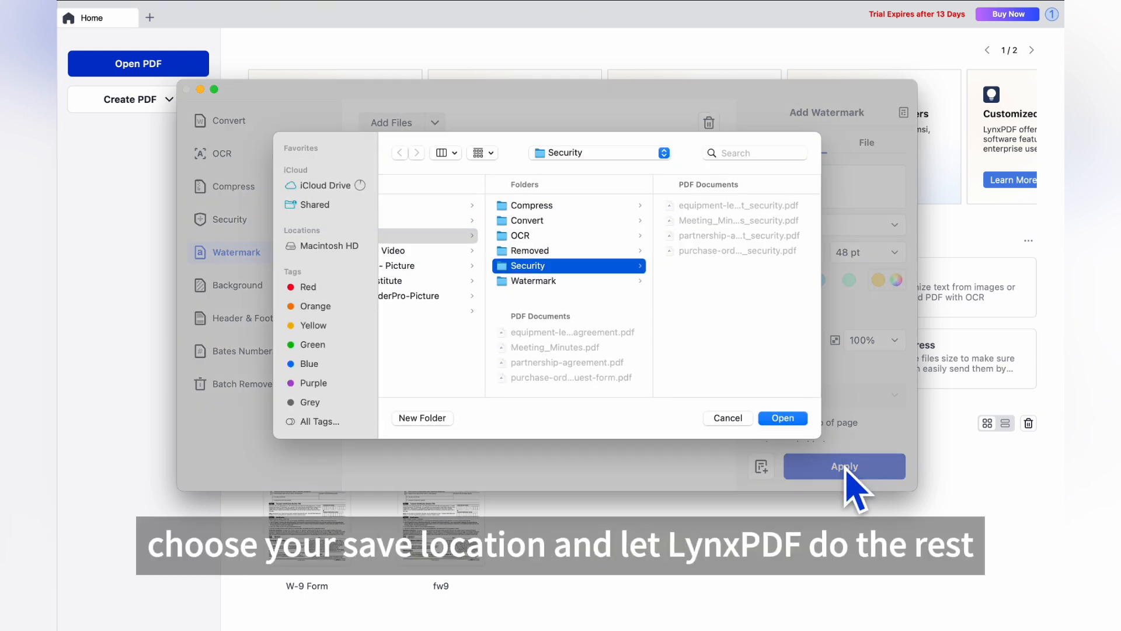
{"action": "left_click", "coordinate": [551, 282]}
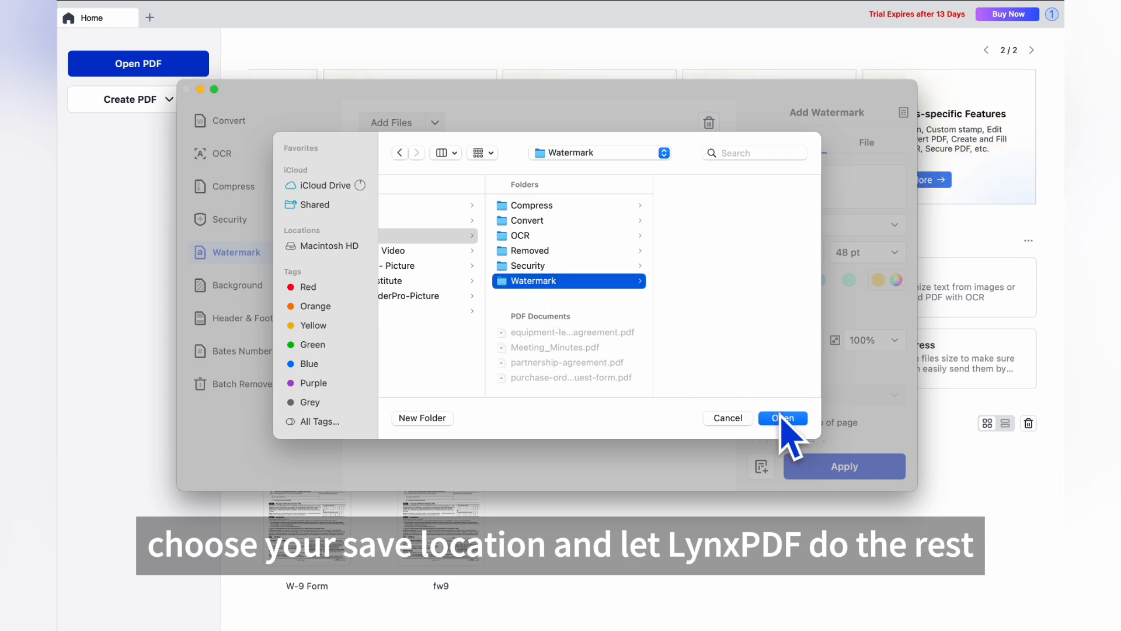
{"action": "left_click", "coordinate": [782, 418]}
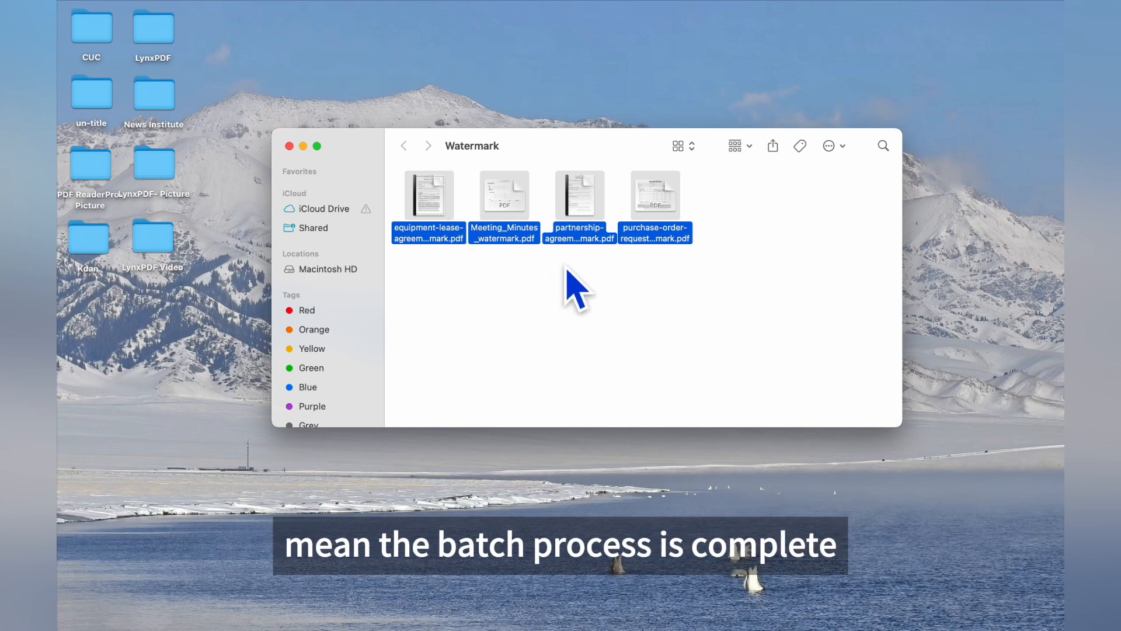
{"action": "left_click", "coordinate": [572, 263]}
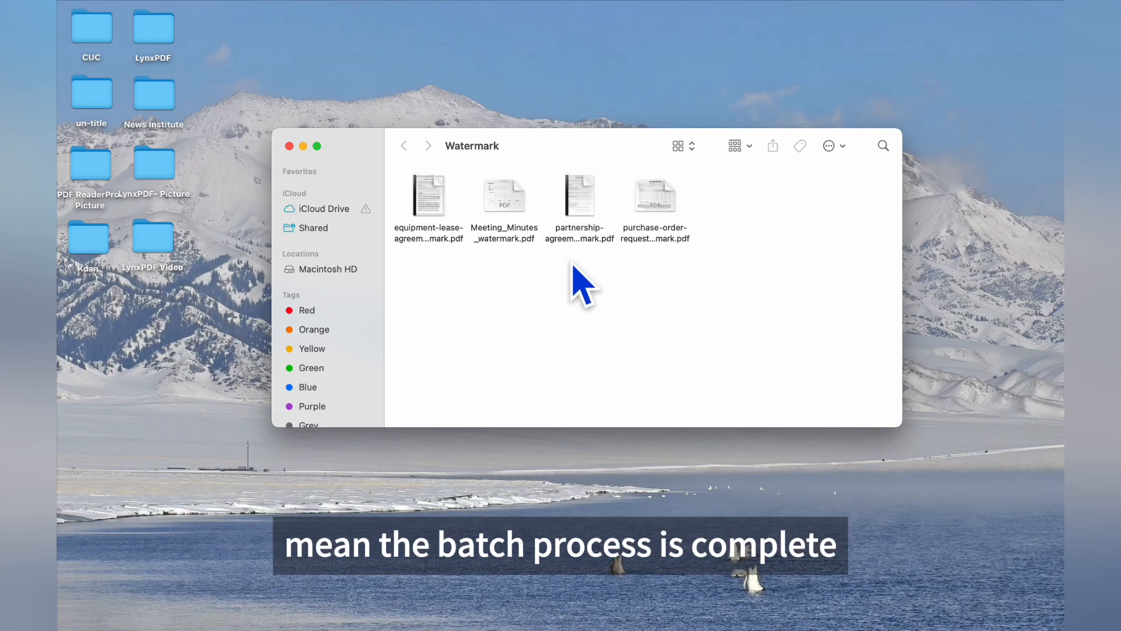
{"action": "left_click", "coordinate": [289, 146]}
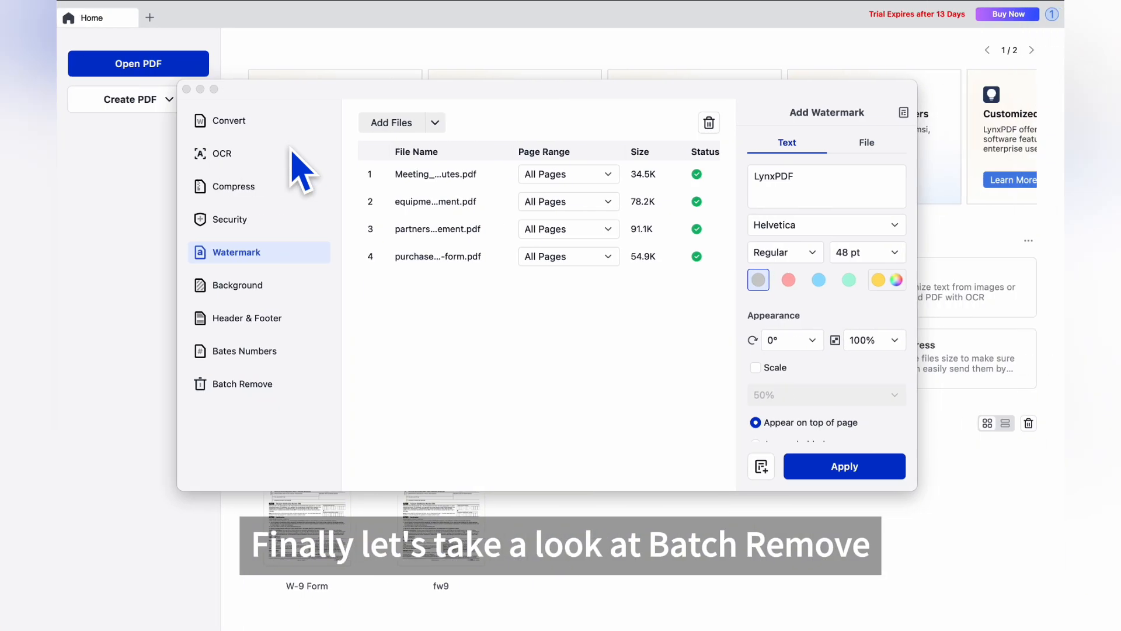
Step: Batch-remove watermarks from the four PDFs into the Removed folder as _remove.pdf files, then close the Batch window
{"action": "left_click", "coordinate": [248, 390]}
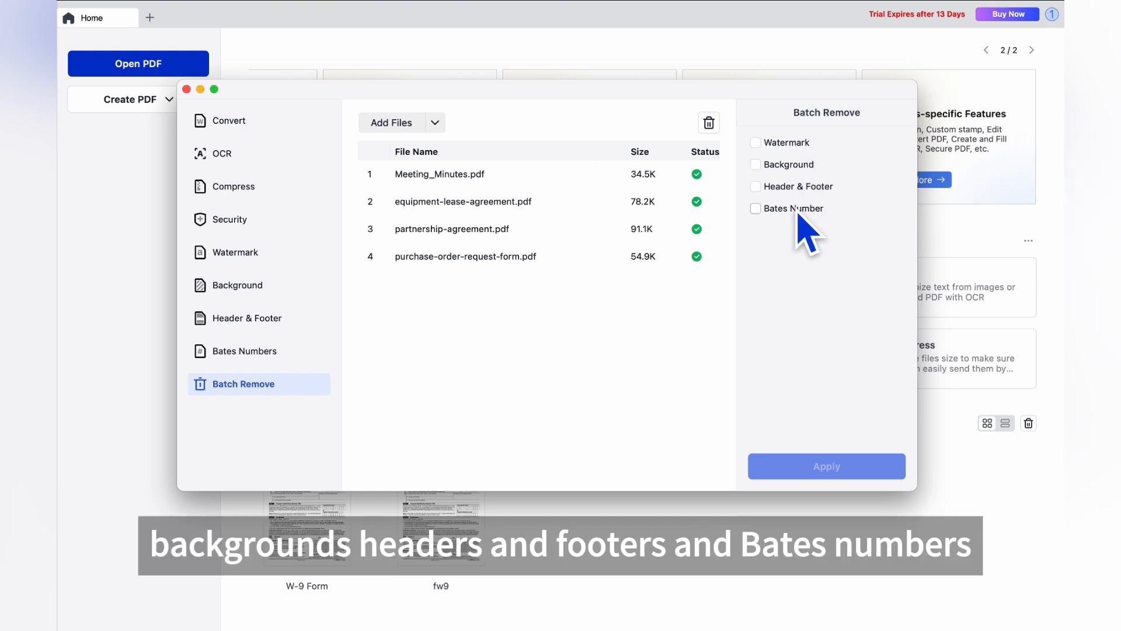
{"action": "left_click", "coordinate": [756, 142]}
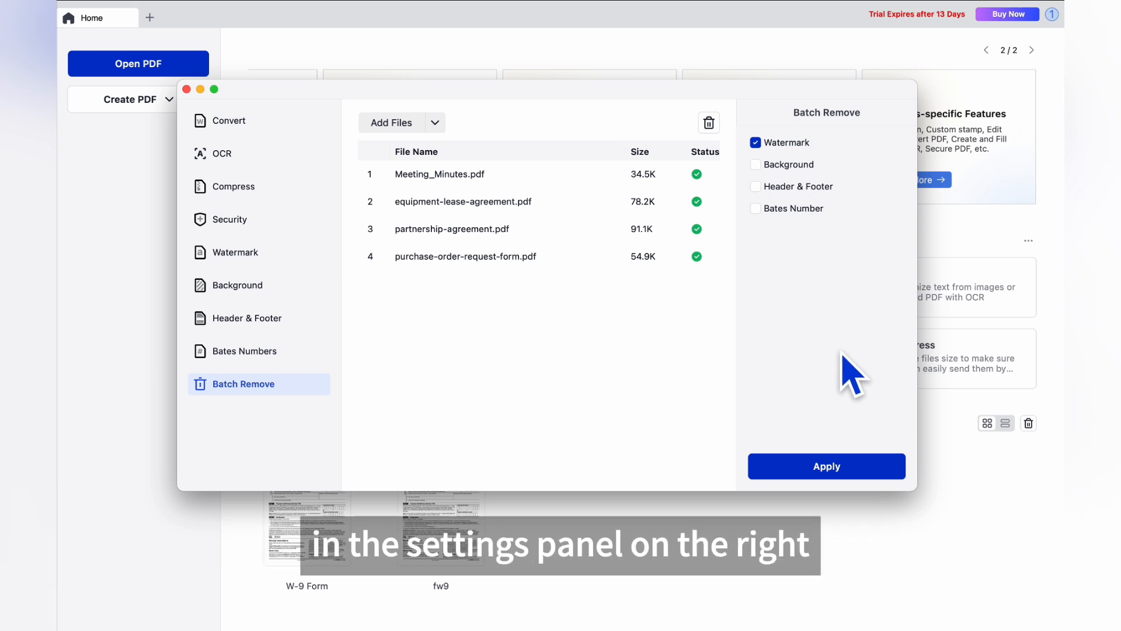
{"action": "left_click", "coordinate": [827, 474]}
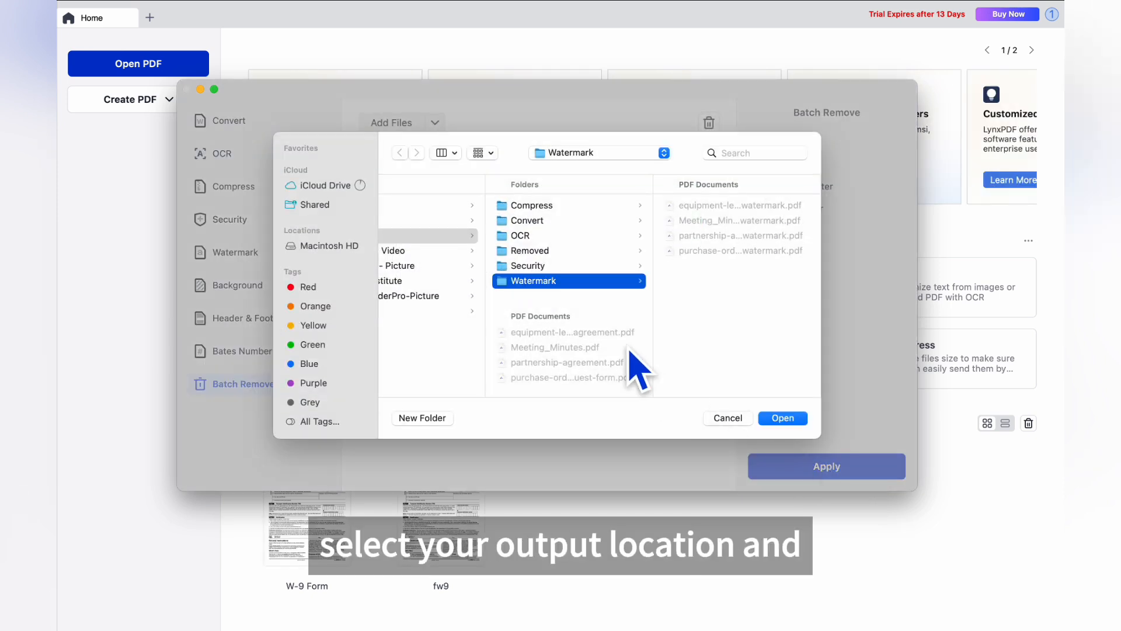
{"action": "left_click", "coordinate": [536, 250]}
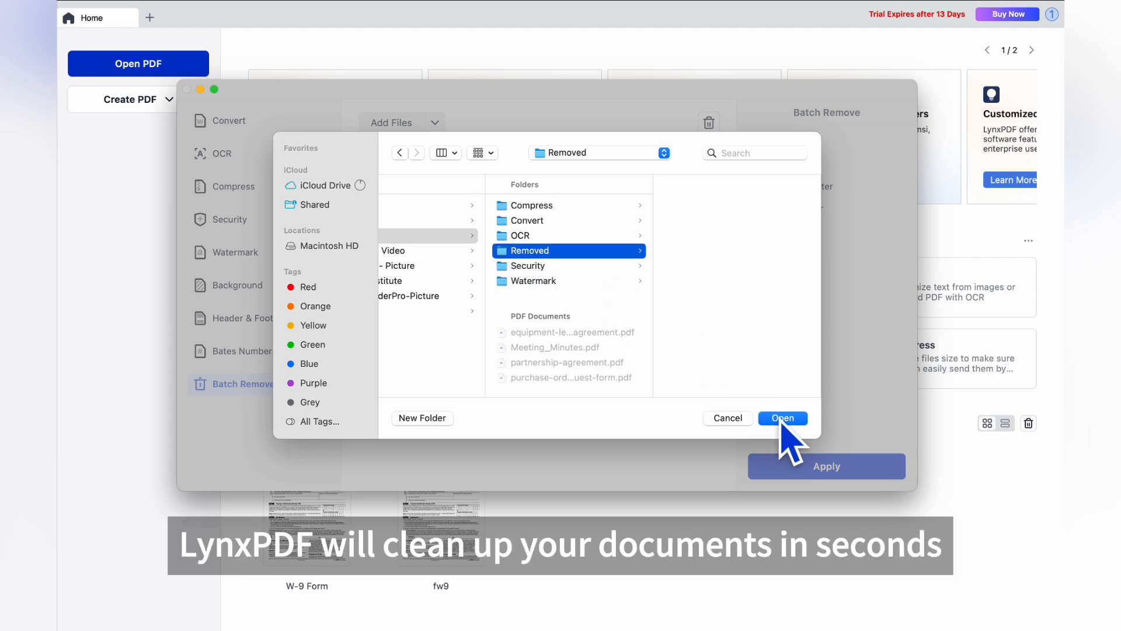
{"action": "left_click", "coordinate": [776, 418]}
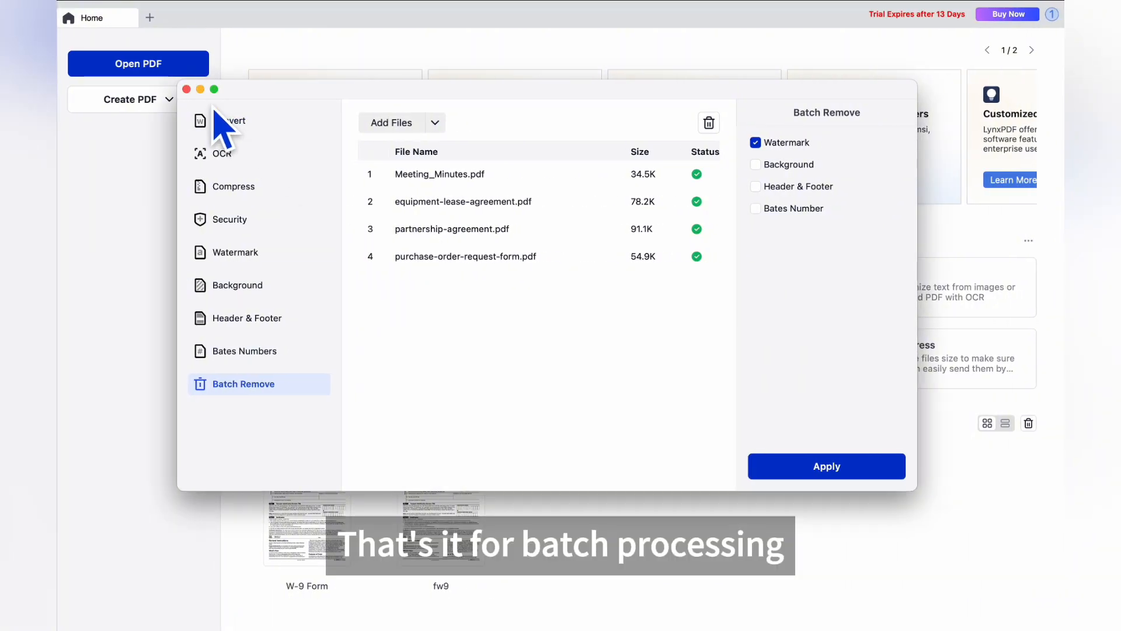
{"action": "left_click", "coordinate": [221, 89]}
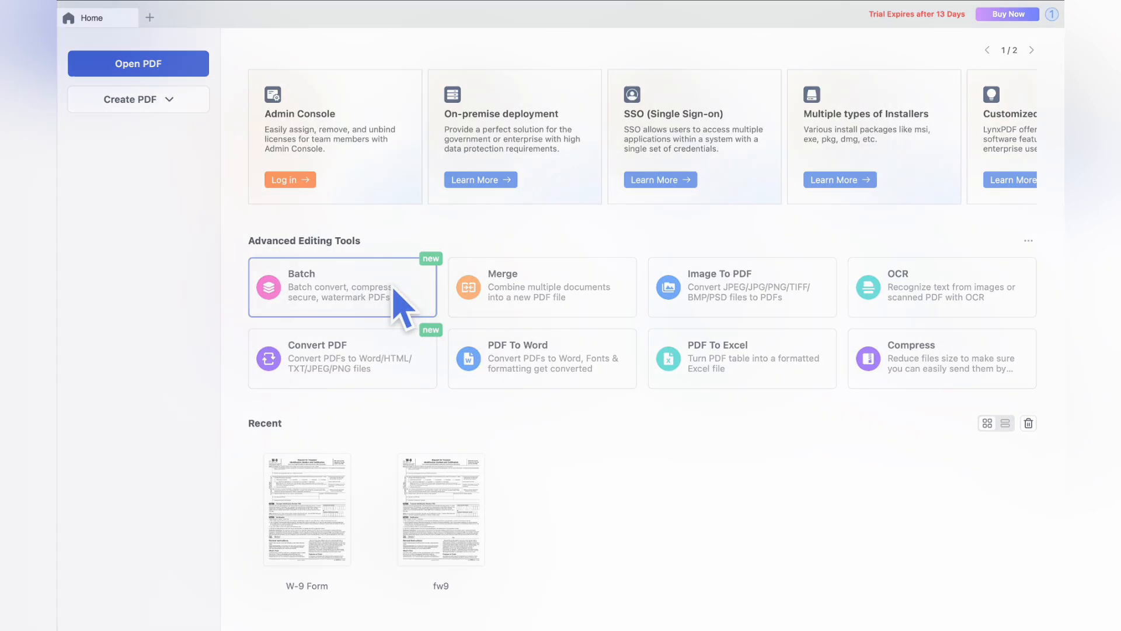